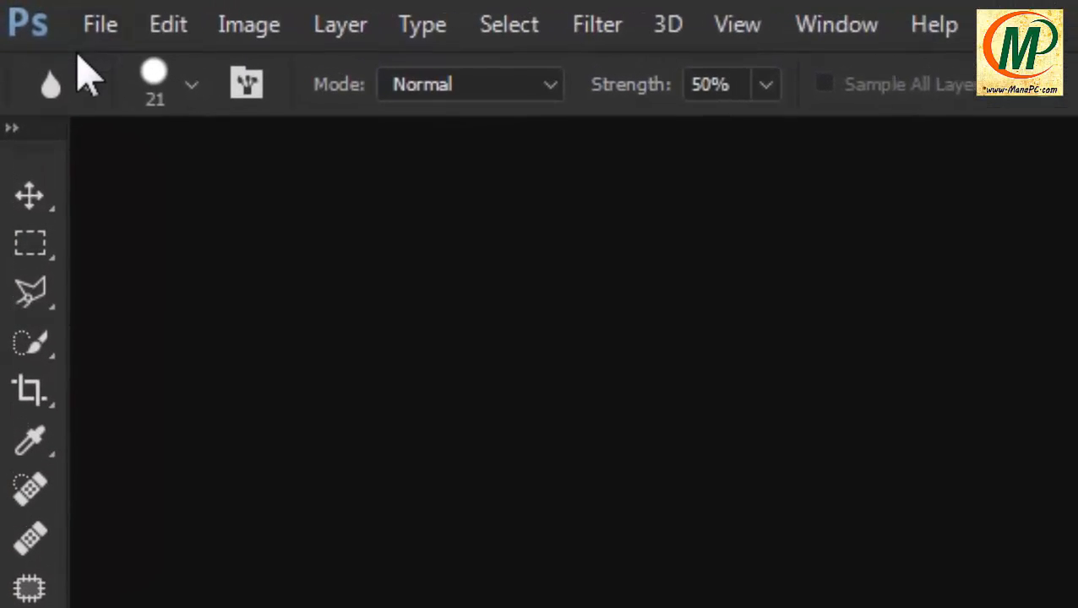
Open the photo hvhgcavzhdc+jpg.jpg from the Desktop.
left_click(122, 32)
left_click(144, 121)
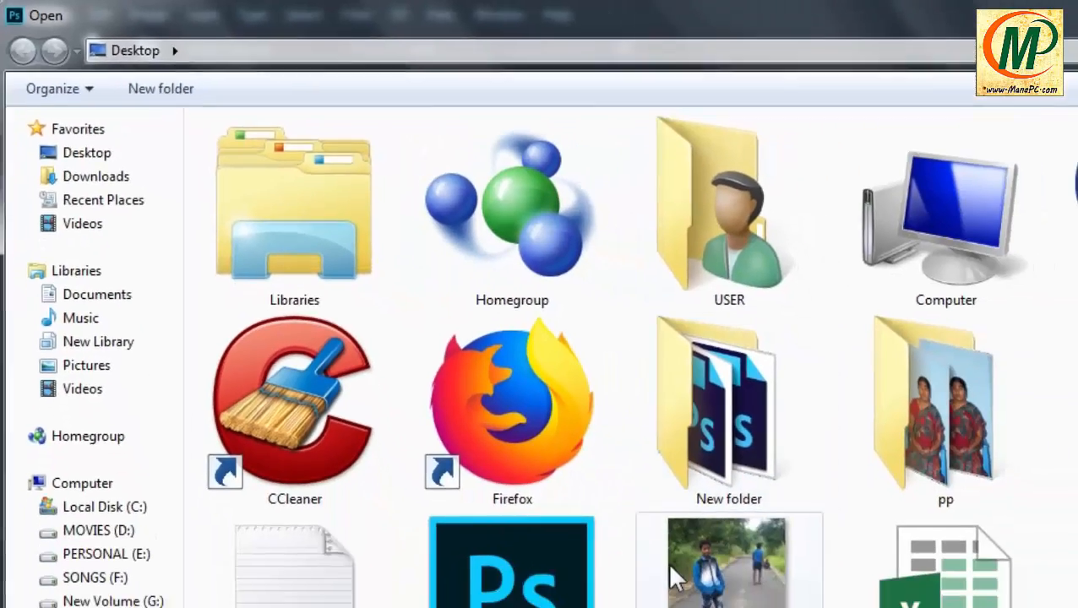
left_click(674, 569)
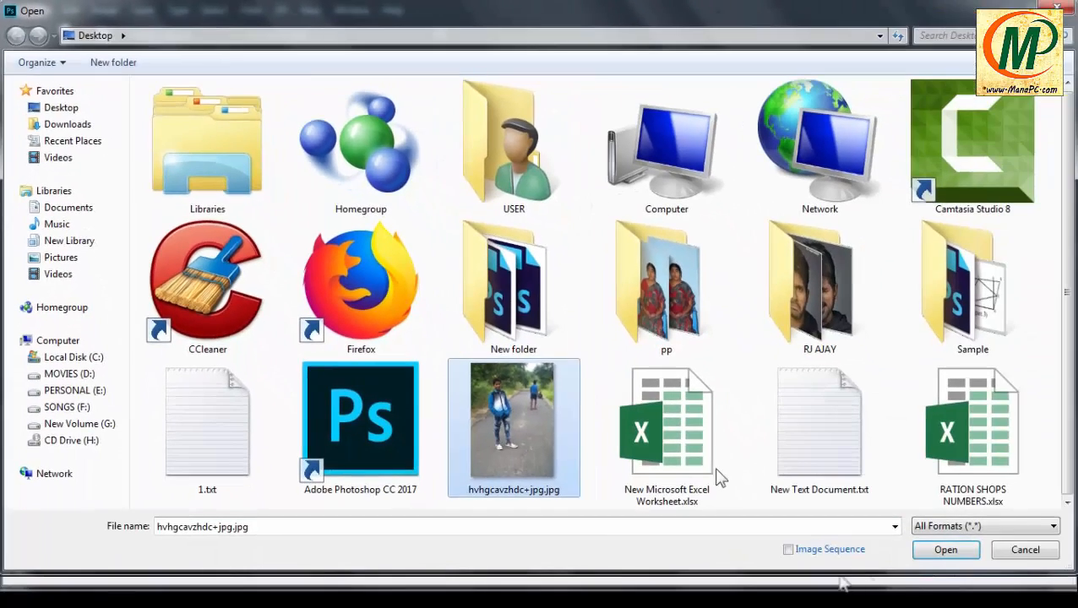
left_click(949, 551)
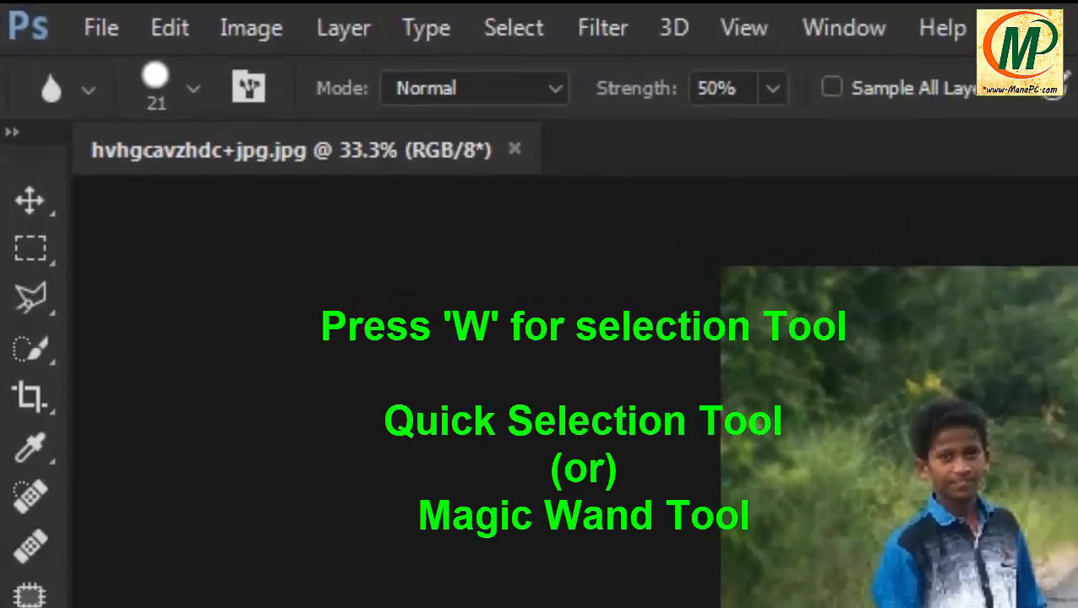
Select the whole boy standing in the foreground, from hair to shoes, with the Quick Selection tool.
key("w")
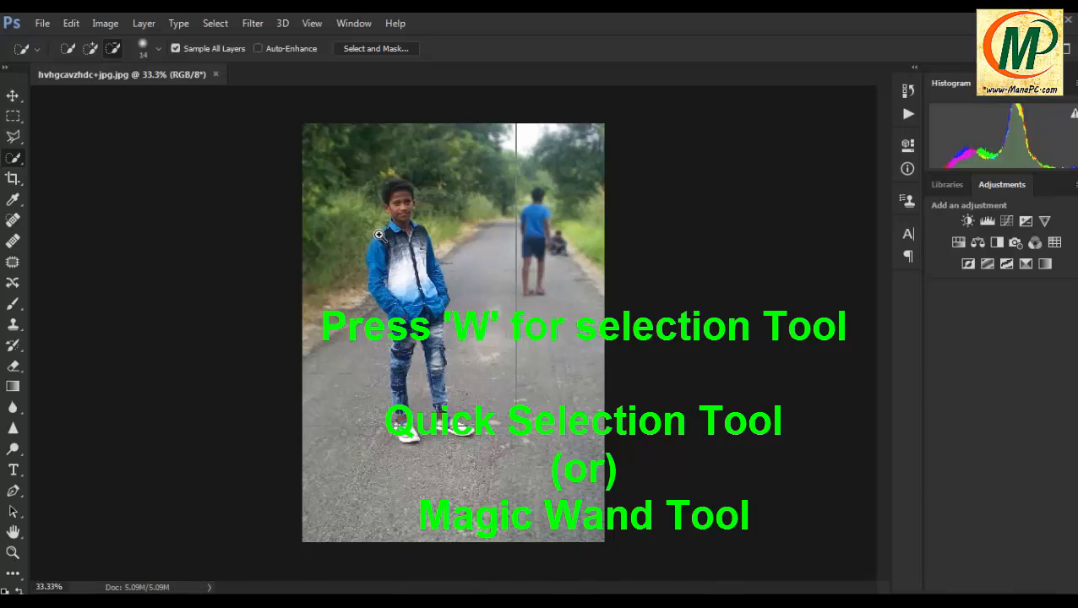
key("ctrl+plus")
key("ctrl+plus")
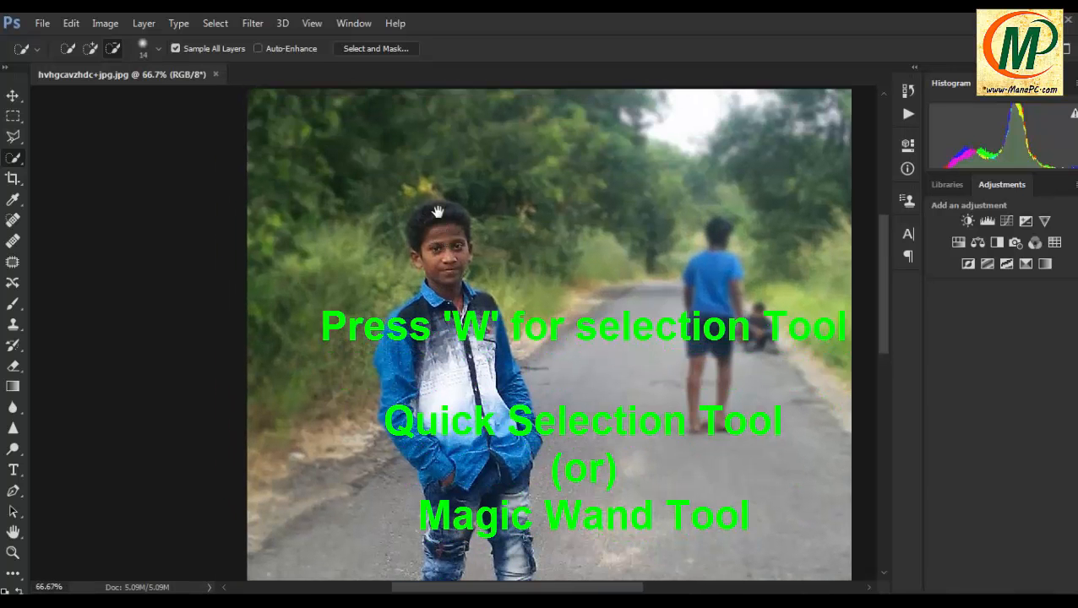
left_click(433, 217)
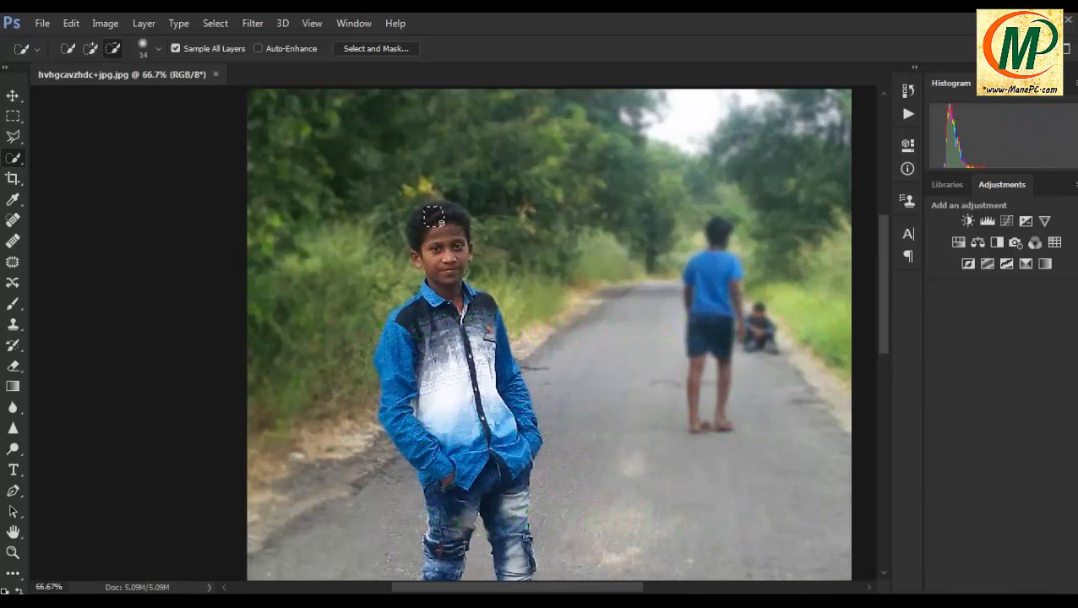
key("ctrl+d")
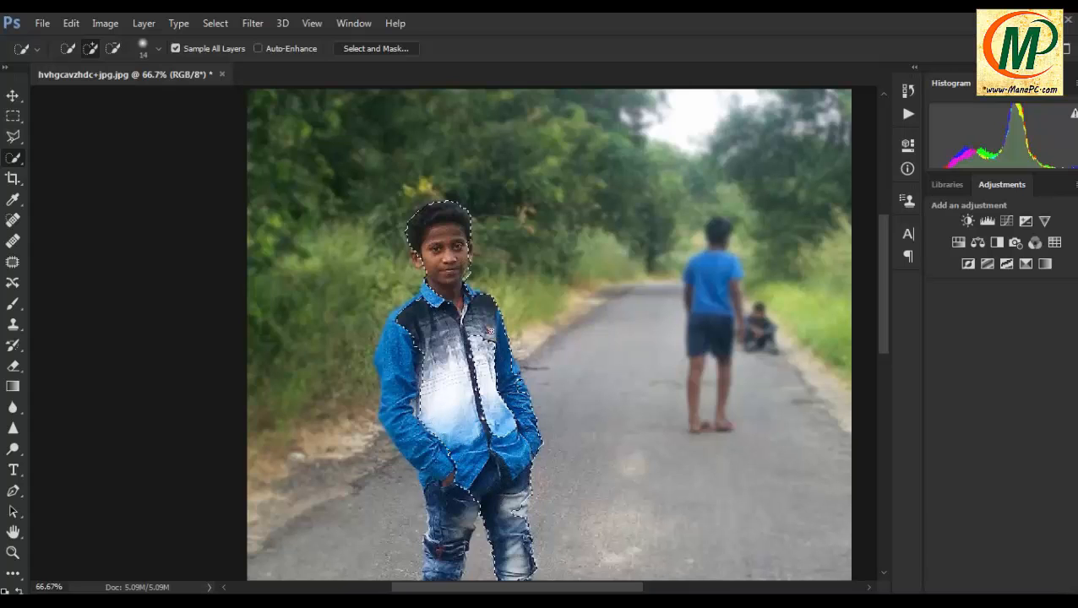
left_click_drag(481, 348, 482, 394)
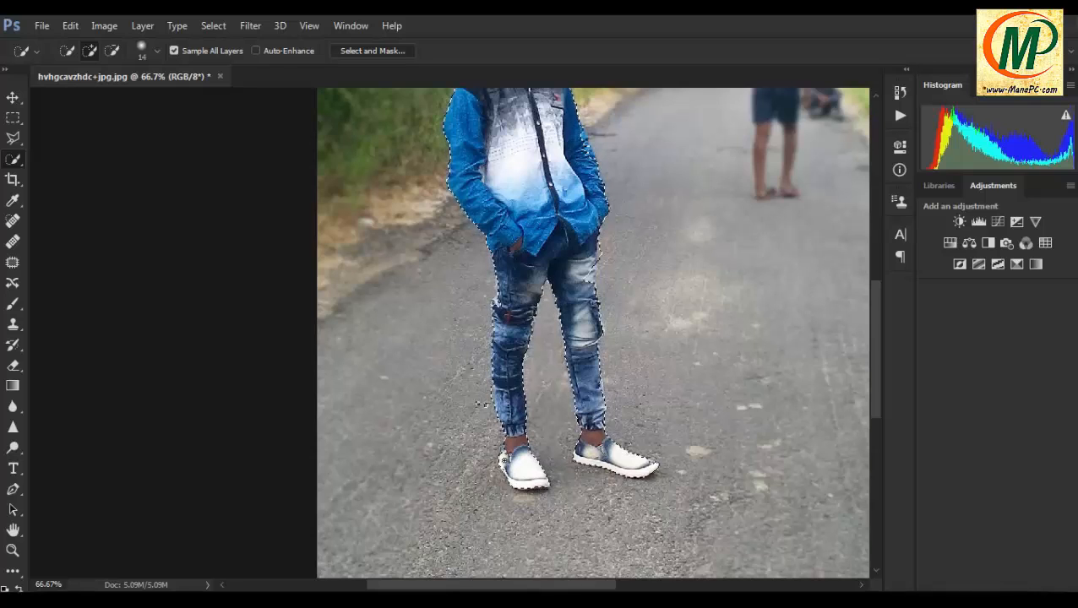
left_click_drag(536, 326, 573, 474)
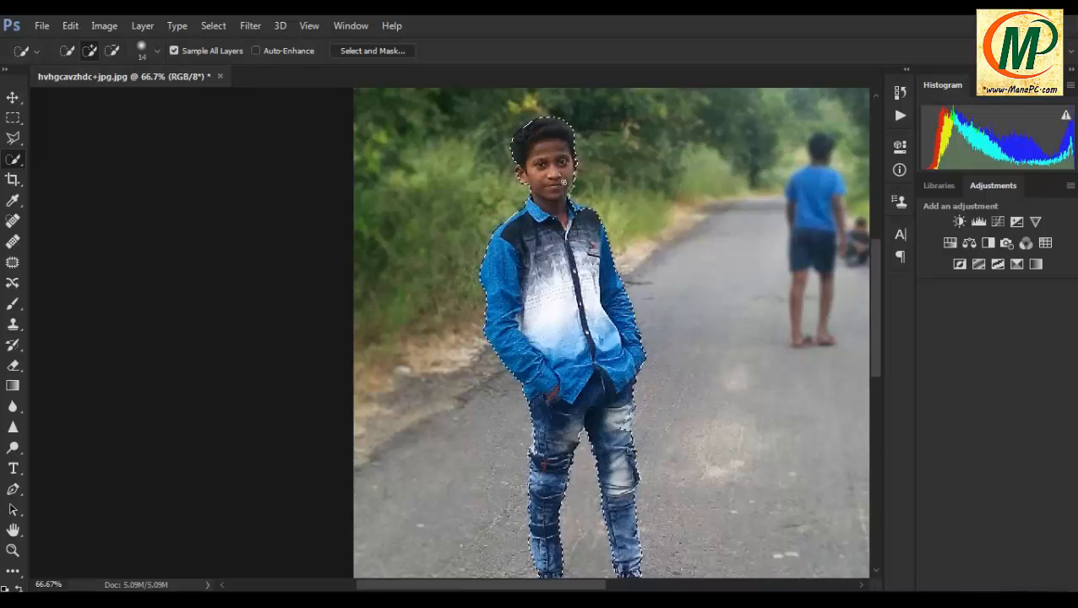
left_click_drag(579, 366, 612, 458)
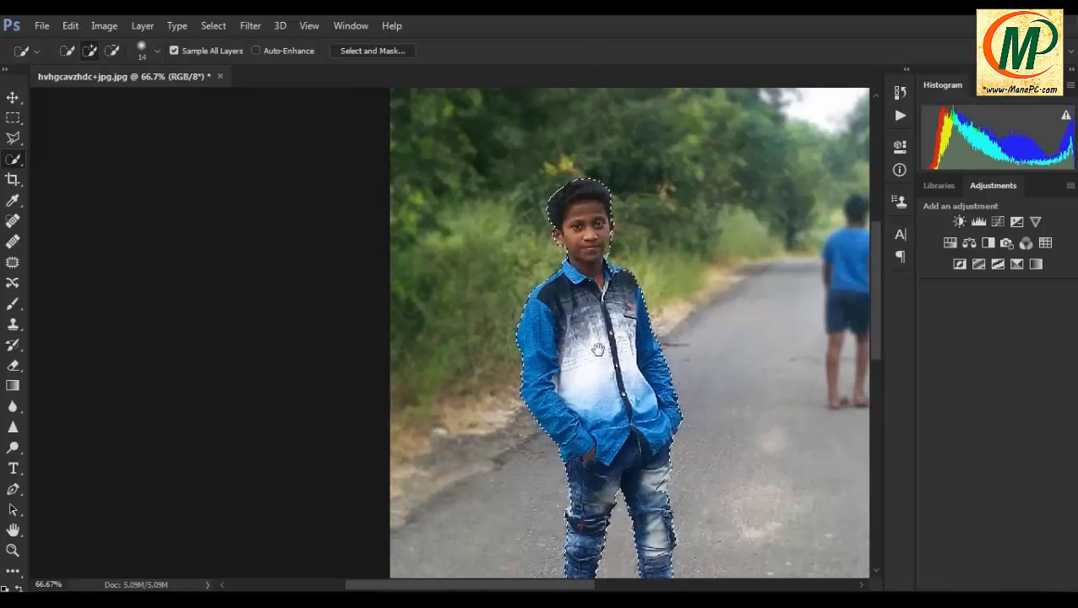
scroll(596, 350, "up", 2)
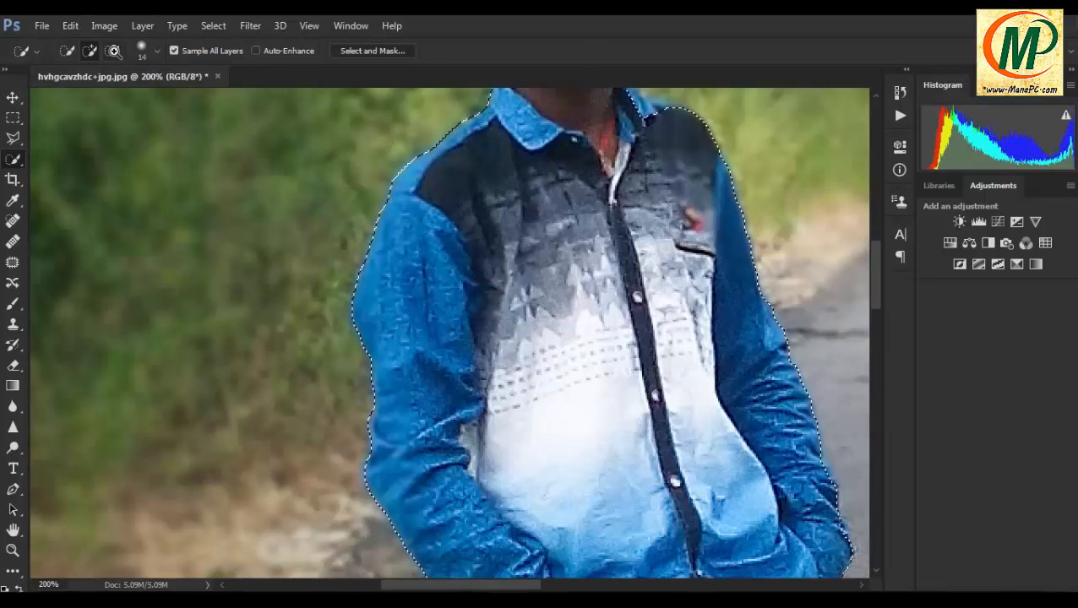
scroll(426, 232, "up", 3)
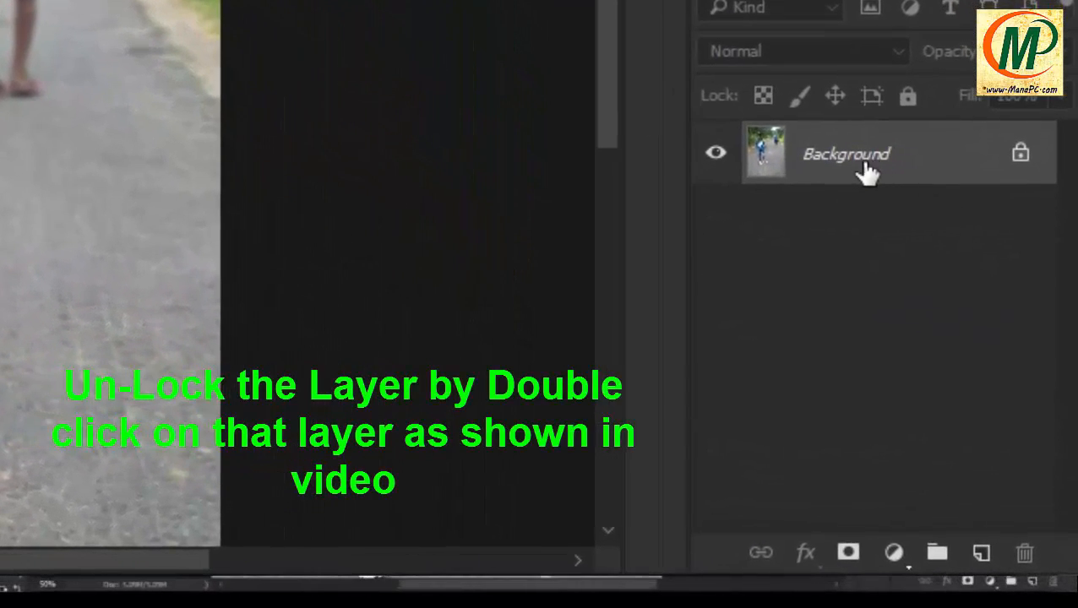
Unlock the Background layer and copy the selected boy from it onto a new layer.
double_click(1020, 160)
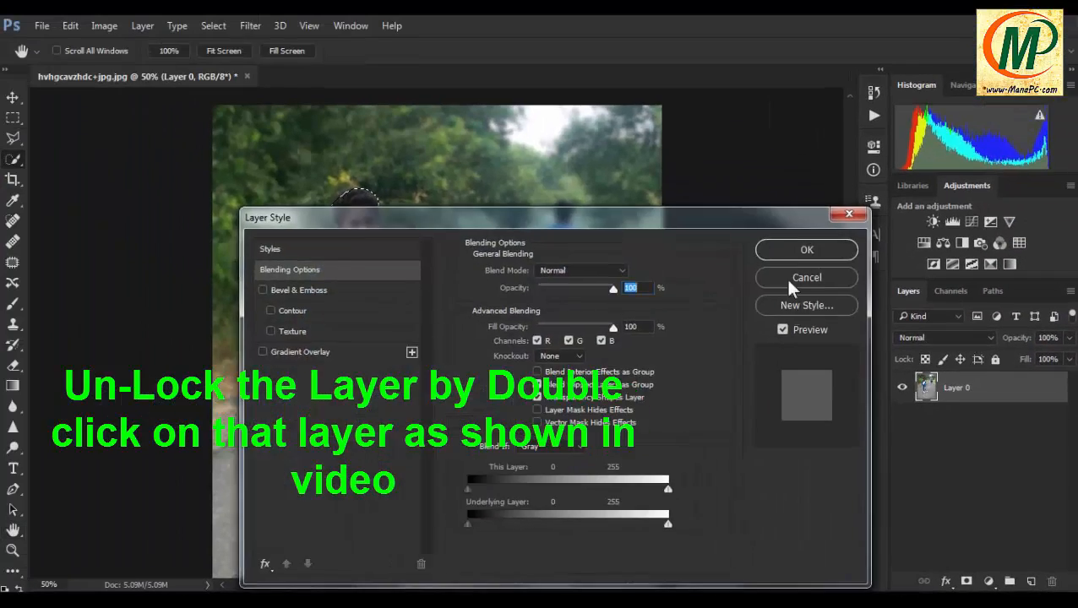
left_click(792, 286)
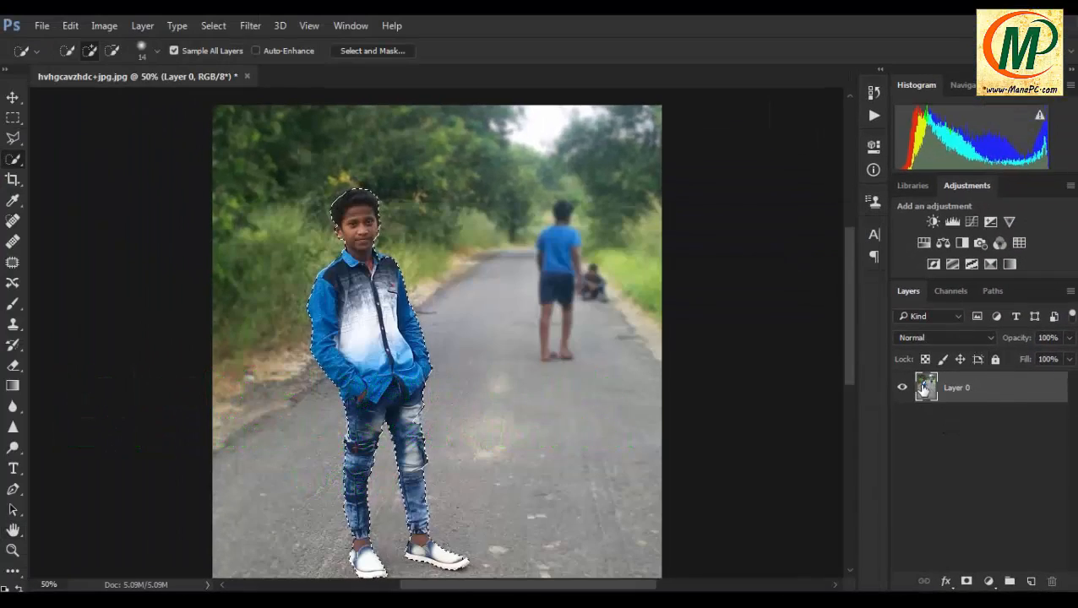
right_click(979, 389)
left_click(986, 388)
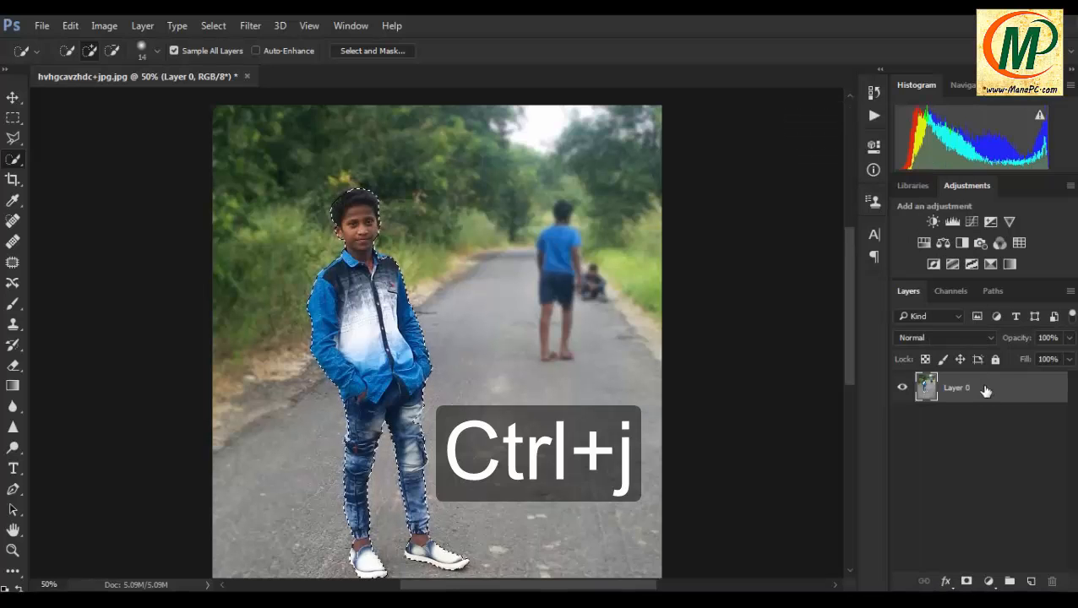
key("ctrl+j")
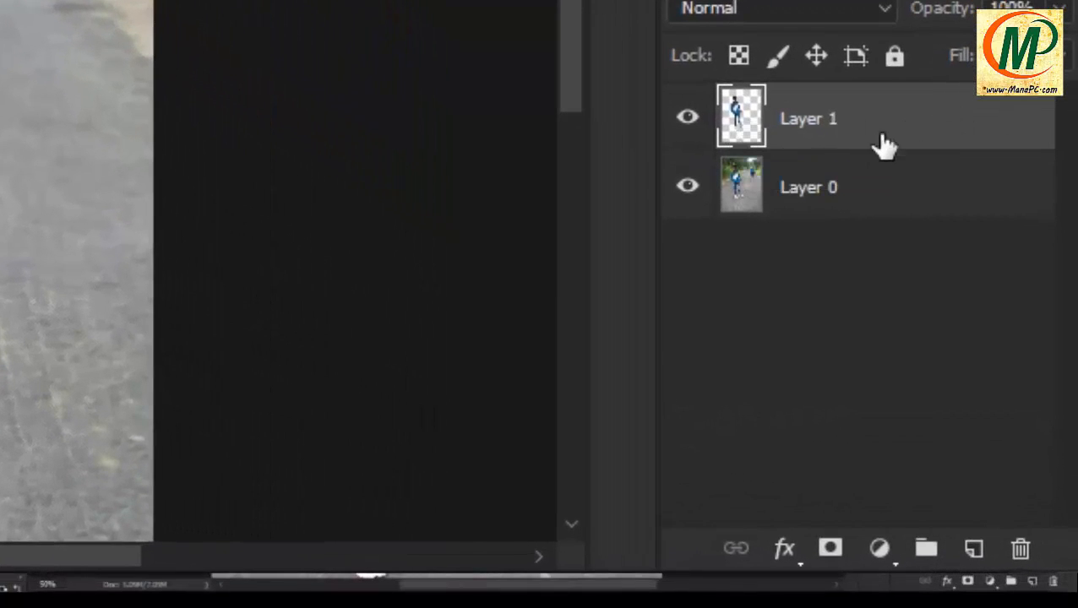
Add a Drop Shadow effect to the cut-out boy's layer and set its opacity to 52%.
left_click(794, 553)
left_click(820, 514)
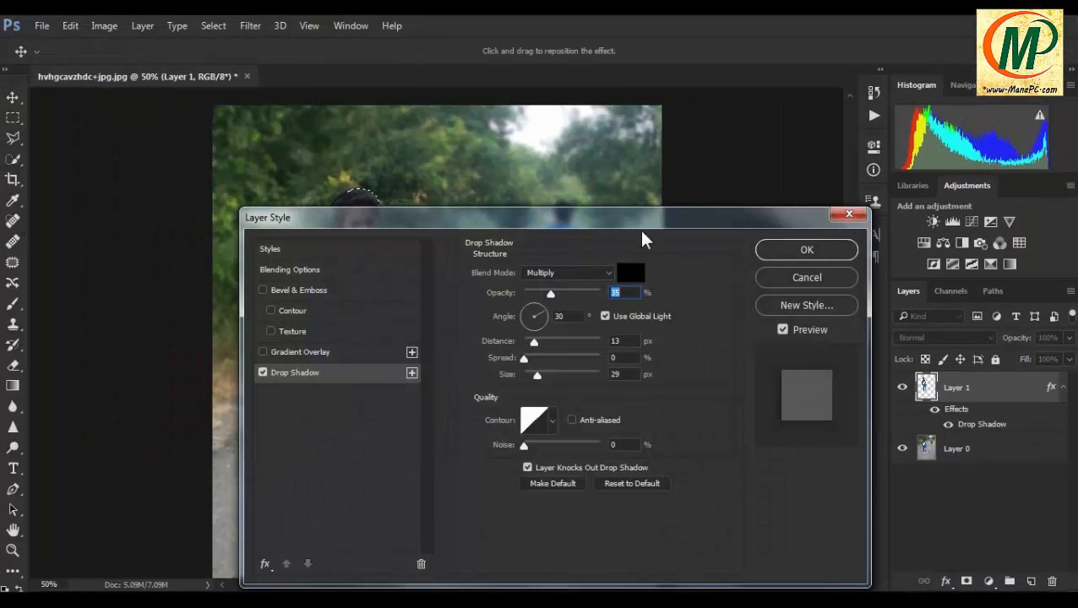
left_click_drag(642, 233, 853, 103)
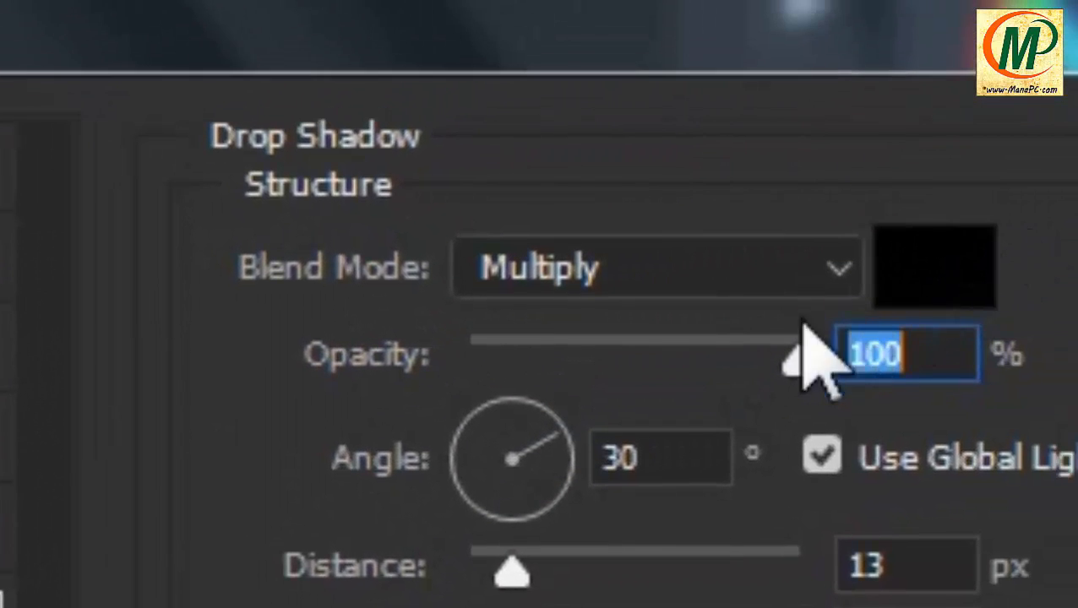
left_click_drag(839, 327, 643, 368)
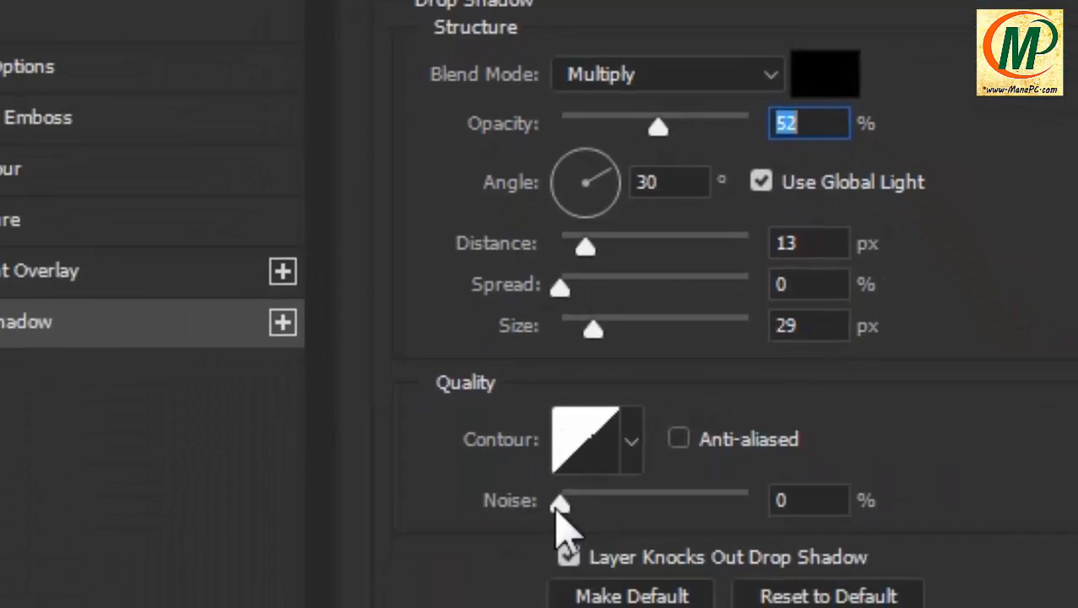
Set the drop shadow's distance to 19 px, spread to 13% and size to 18 px, and apply the layer style.
left_click_drag(559, 510, 17, 444)
mouse_move(370, 133)
left_mouse_down()
mouse_move(406, 134)
mouse_move(370, 135)
left_mouse_up()
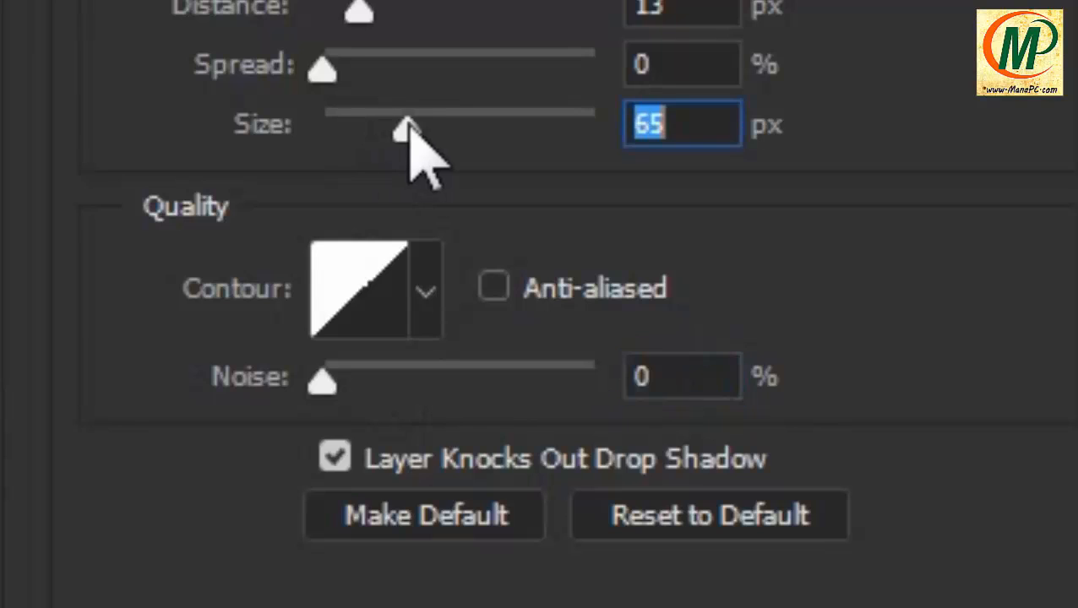
left_click_drag(524, 318, 488, 320)
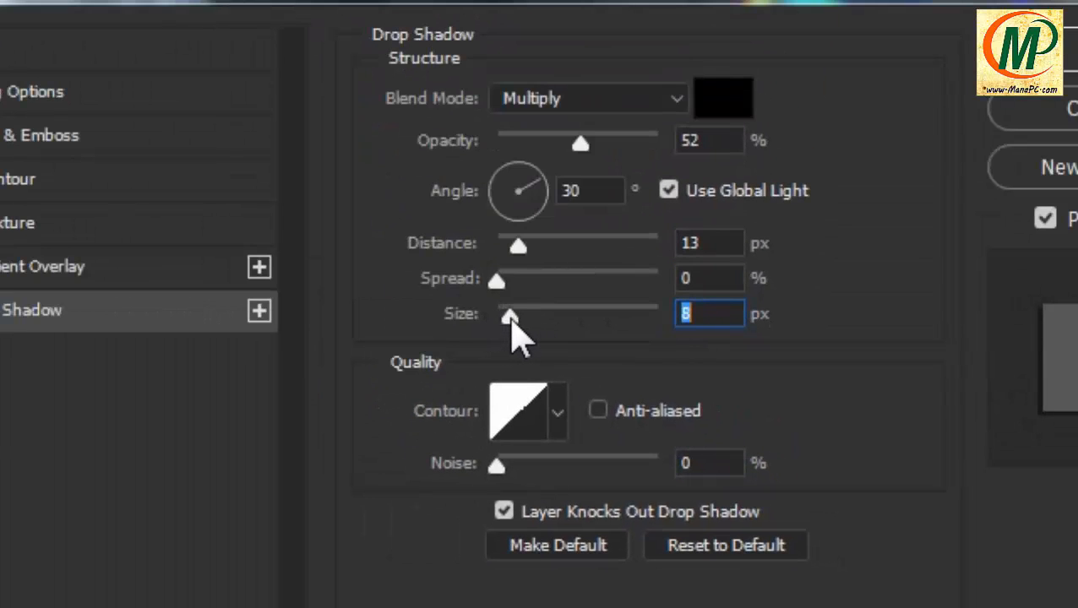
left_click_drag(511, 324, 530, 254)
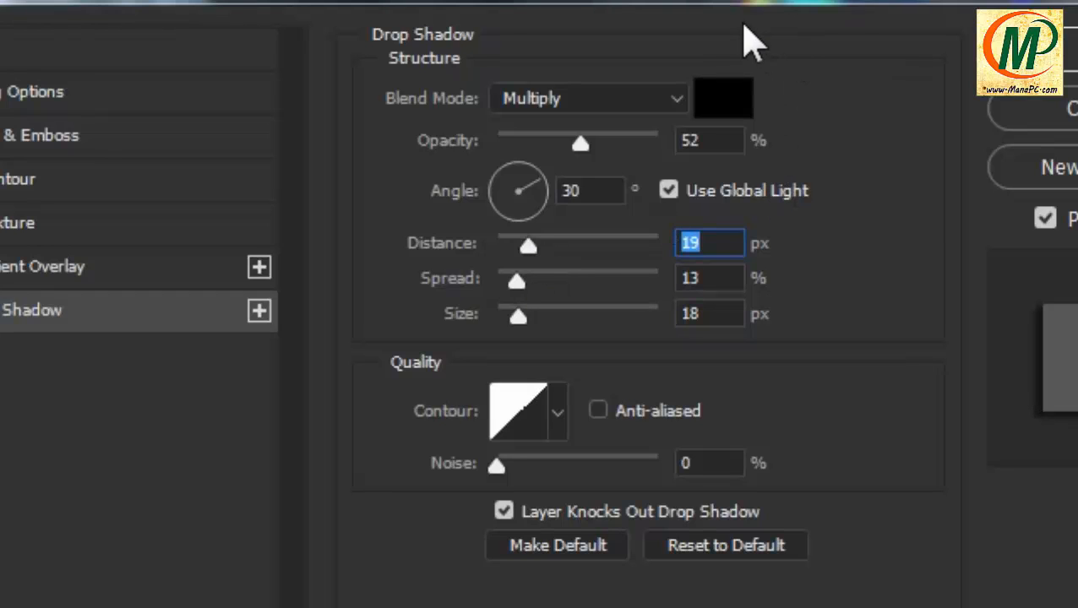
left_click_drag(765, 7, 526, 17)
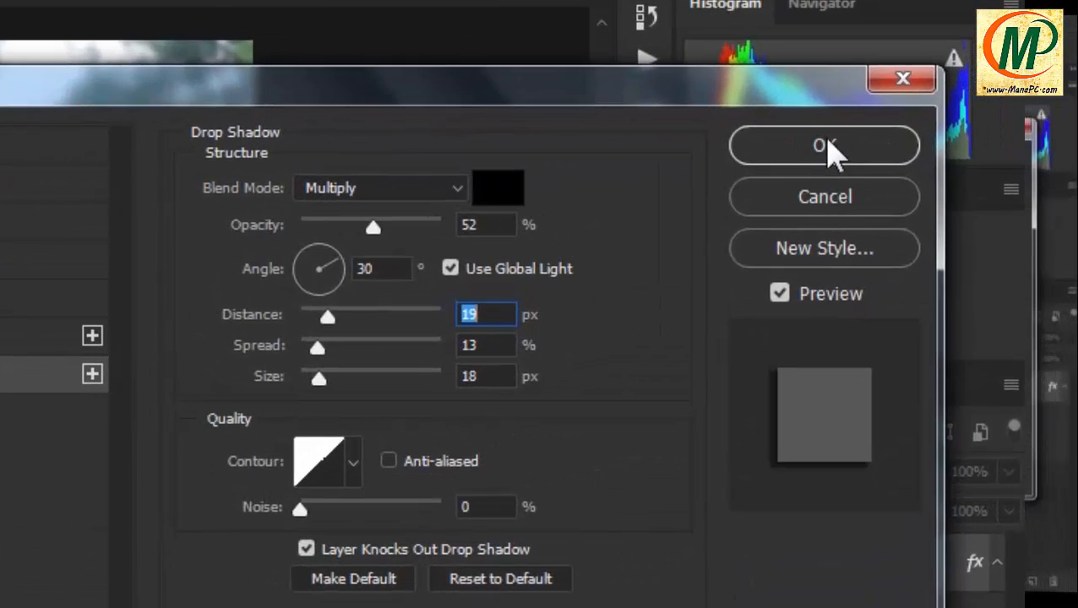
left_click(859, 139)
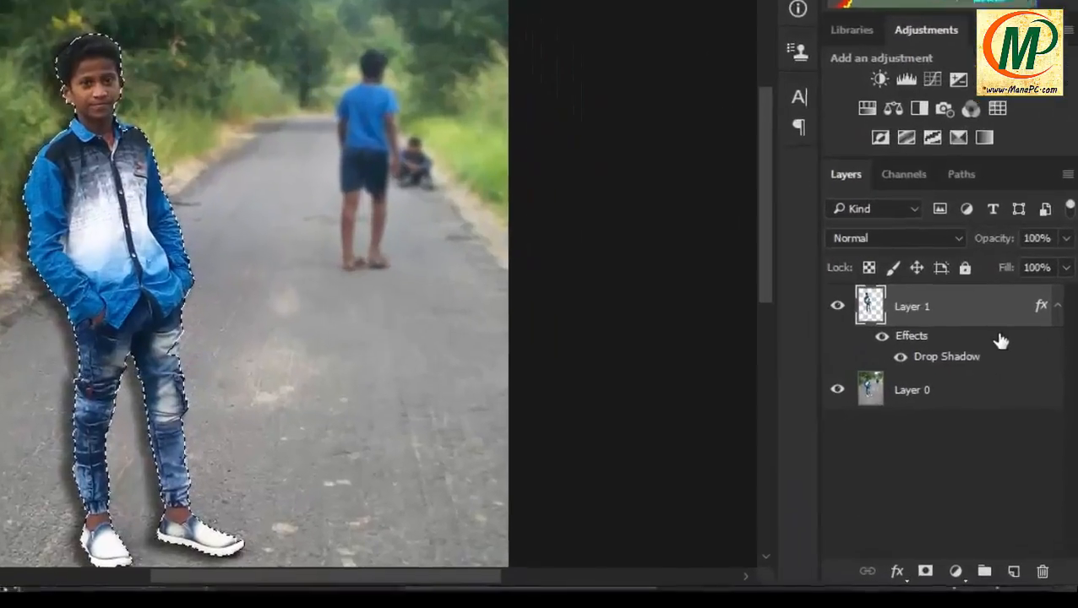
Convert the boy's drop shadow effect into its own separate layer and select that layer.
right_click(1020, 413)
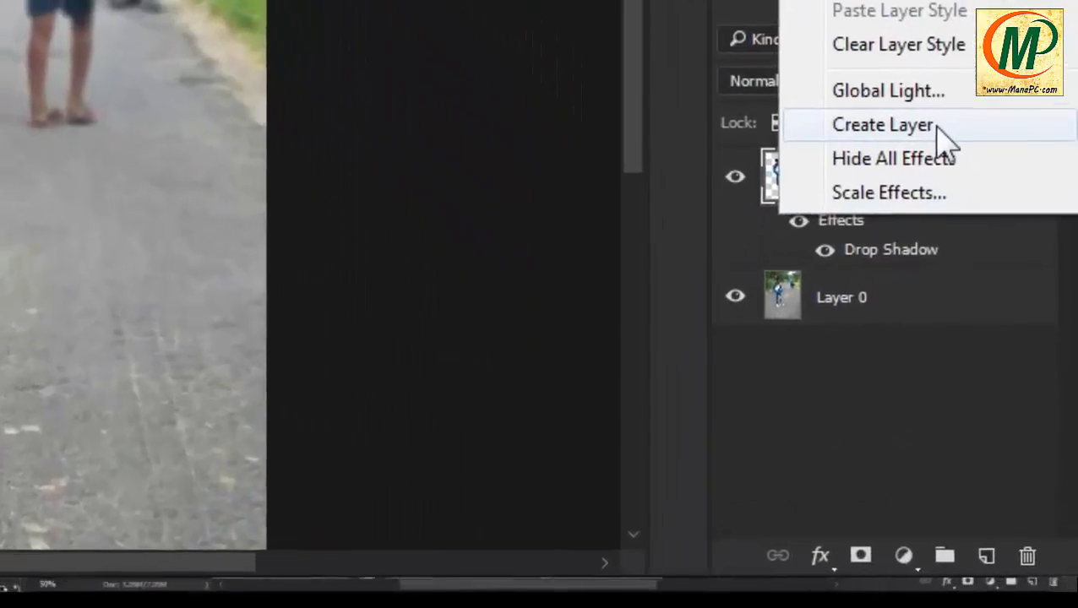
left_click(953, 199)
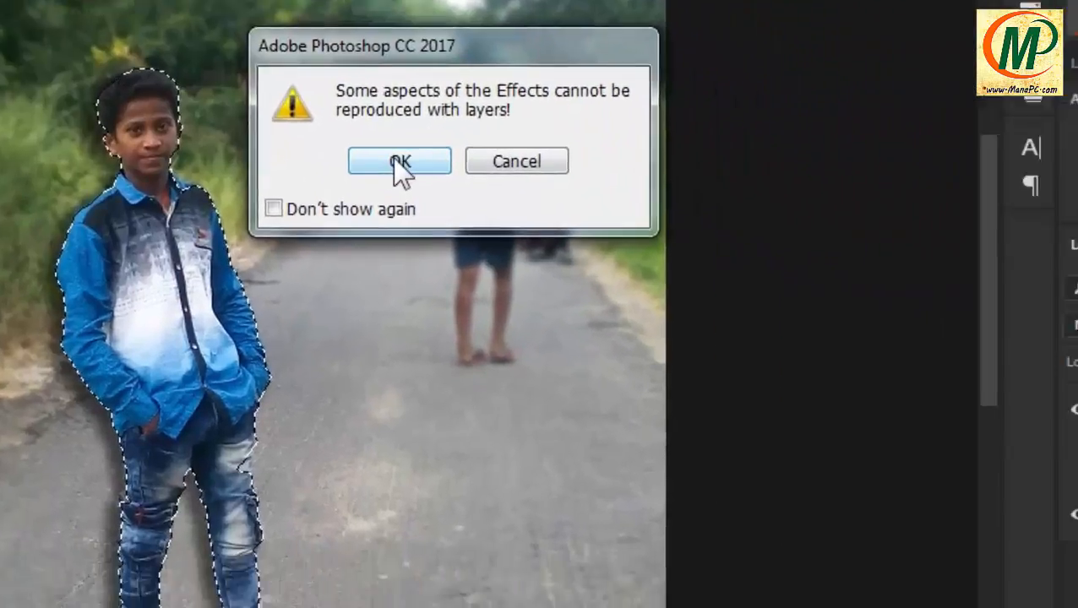
left_click(567, 258)
left_click(834, 228)
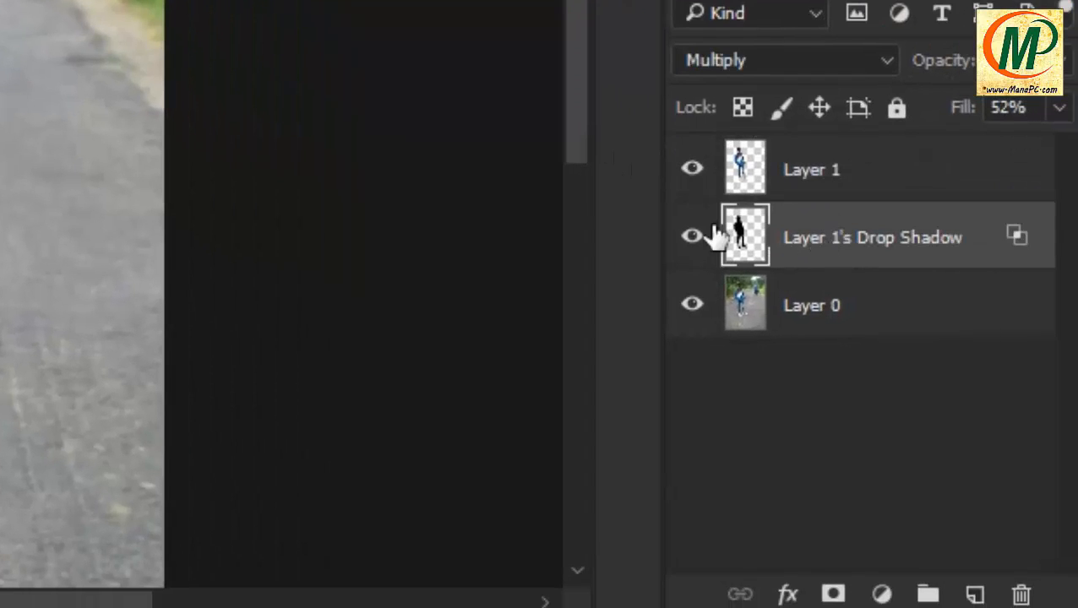
key("ctrl+t")
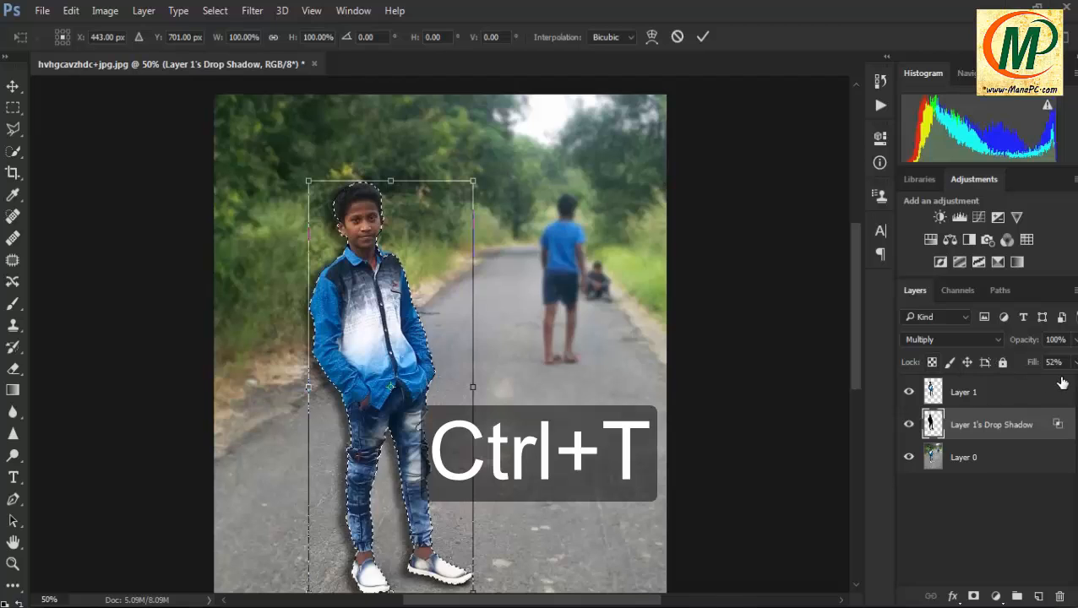
key("Escape")
left_click(909, 393)
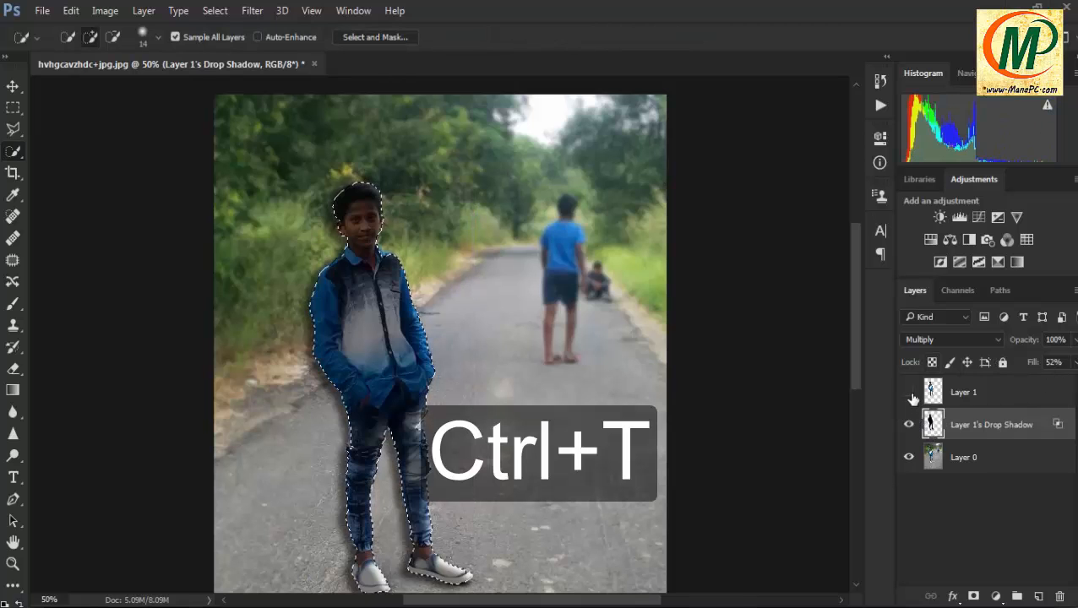
left_click(910, 394)
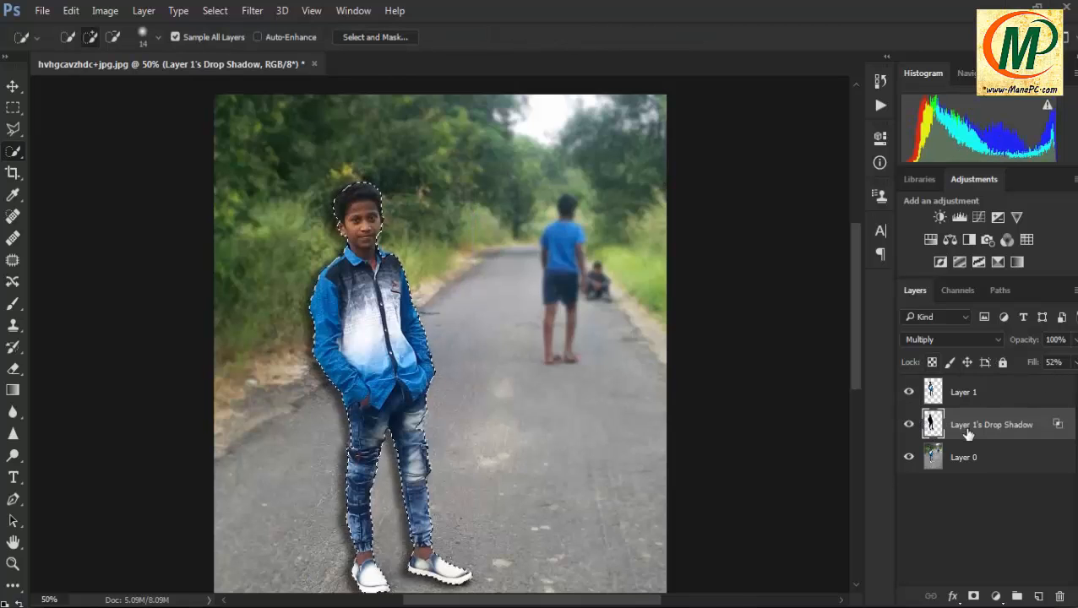
Distort the drop shadow layer with Free Transform so it falls diagonally from the boy's shoes across the road towards the person behind.
key("ctrl+t")
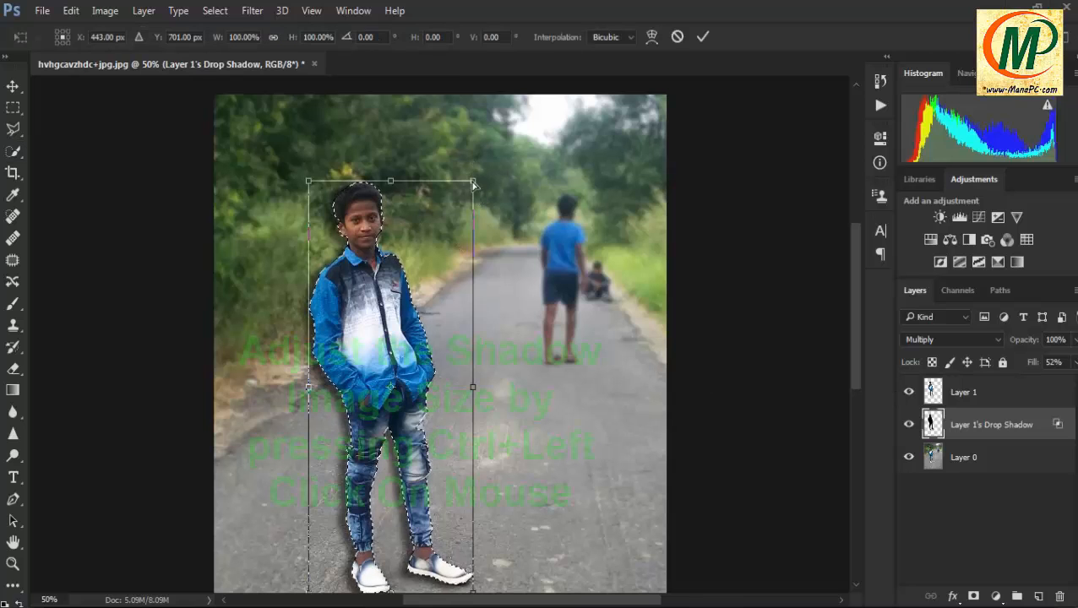
left_click_drag(471, 182, 679, 344)
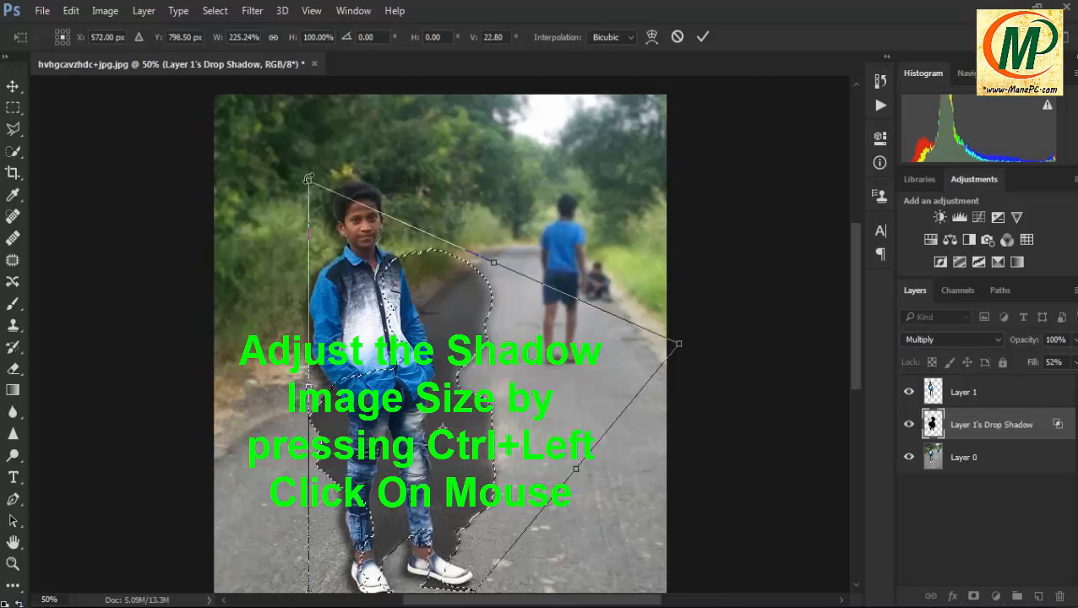
left_click_drag(308, 181, 589, 304)
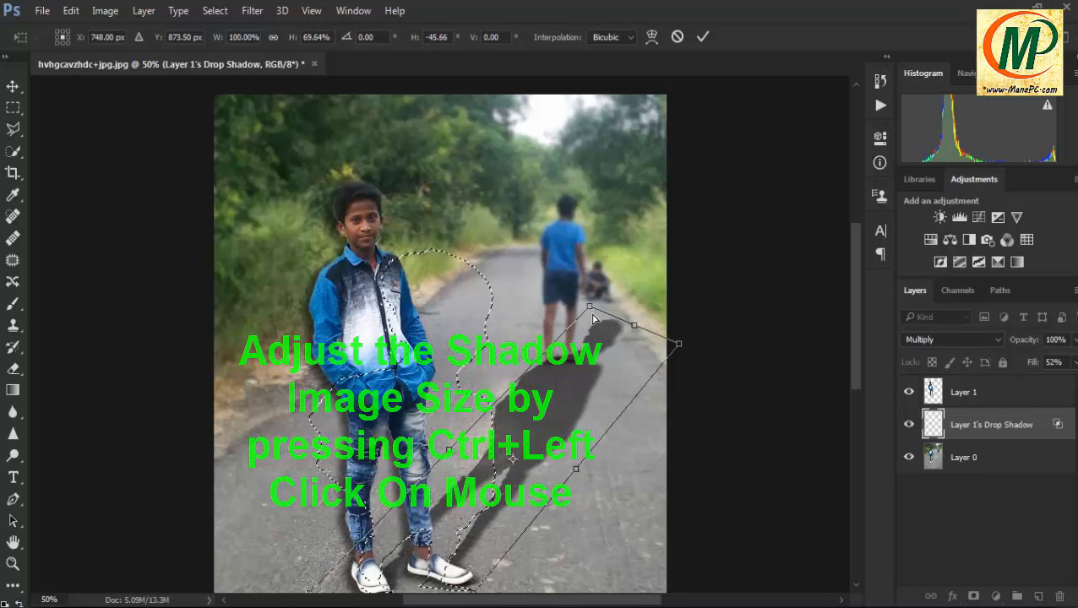
left_click_drag(606, 353, 606, 357)
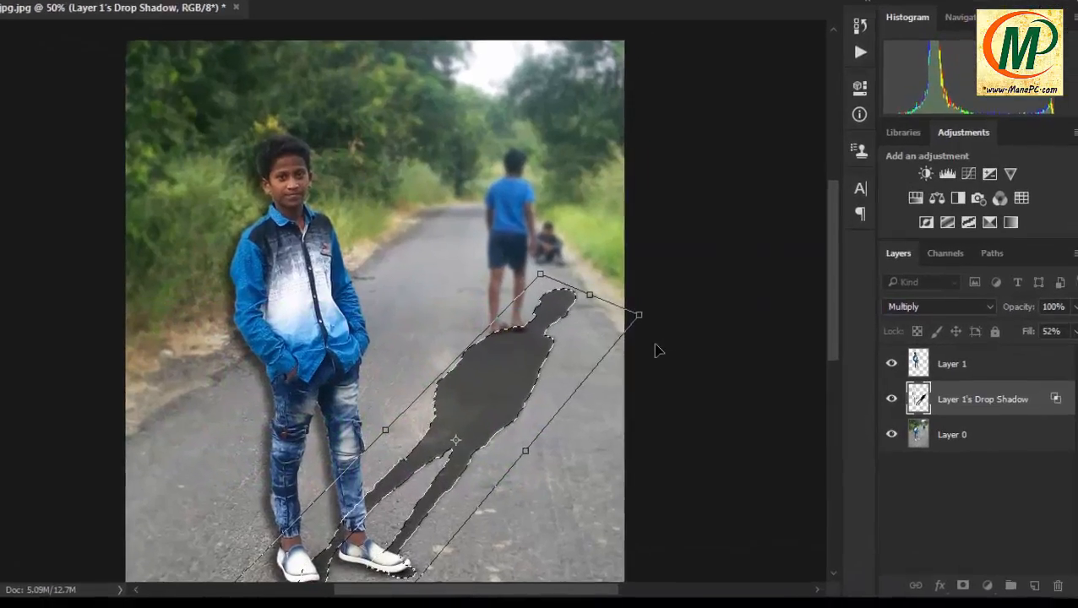
key("Return")
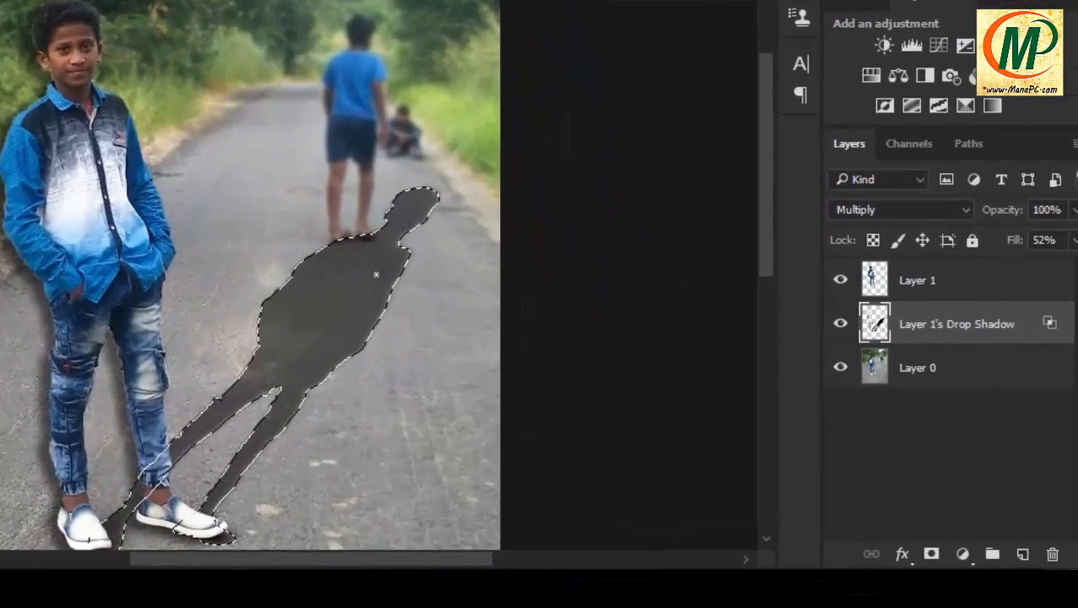
Deselect the shadow outline, and use Free Transform to shrink the drop shadow layer to about 91% and realign it with the boy's shoes.
right_click(393, 313)
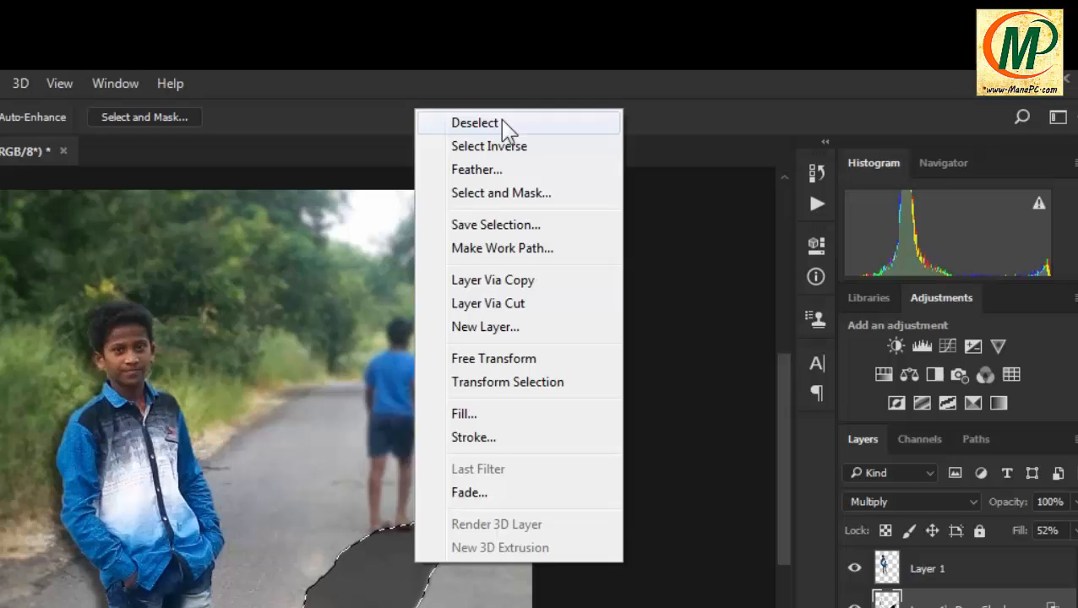
left_click(503, 125)
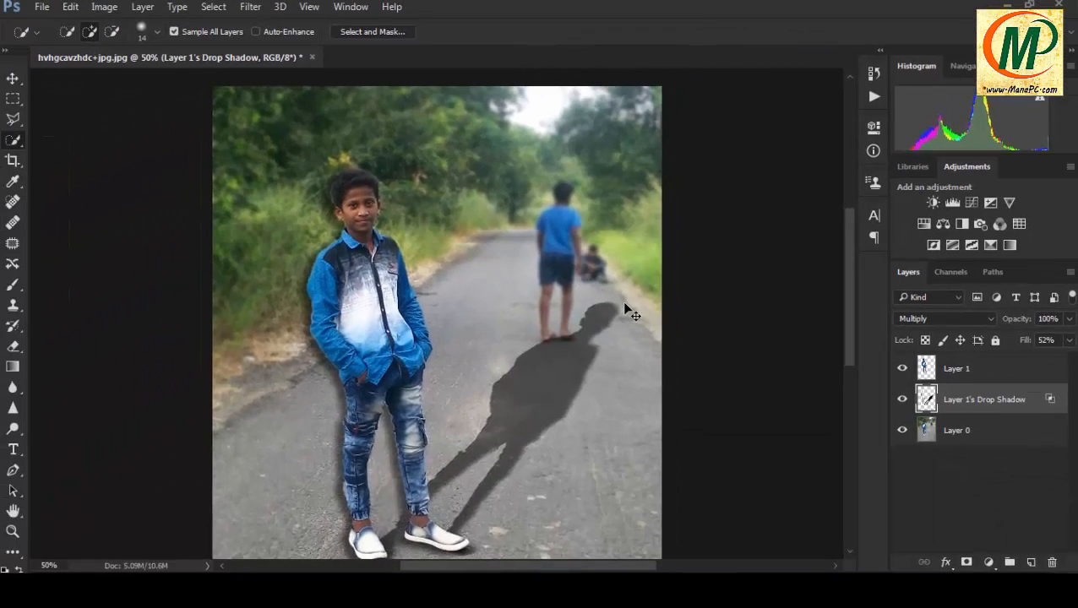
left_click(626, 306, "ctrl")
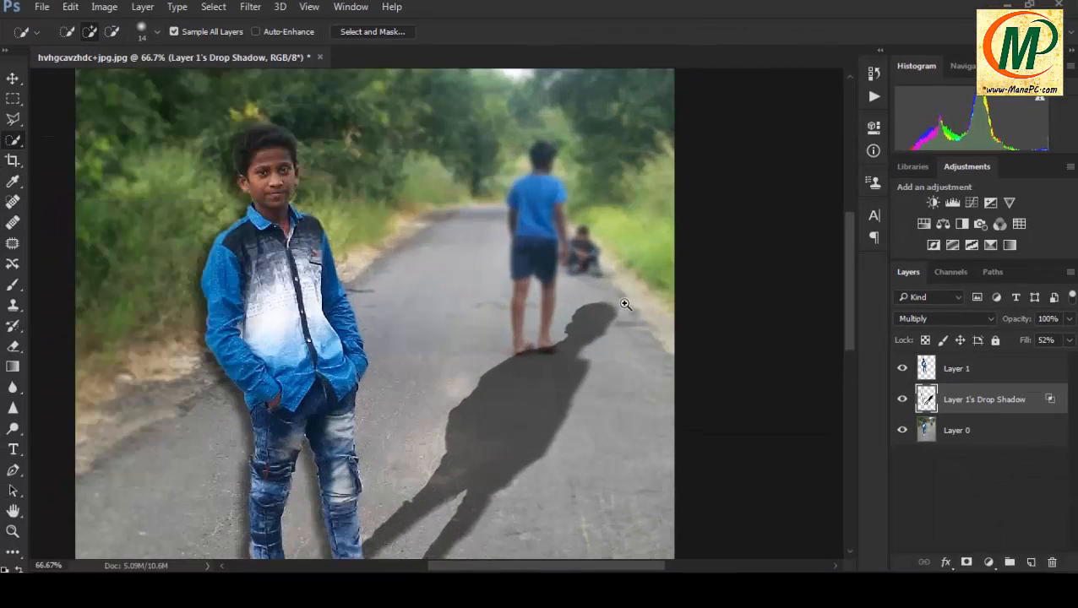
key("ctrl+minus")
key("ctrl+t")
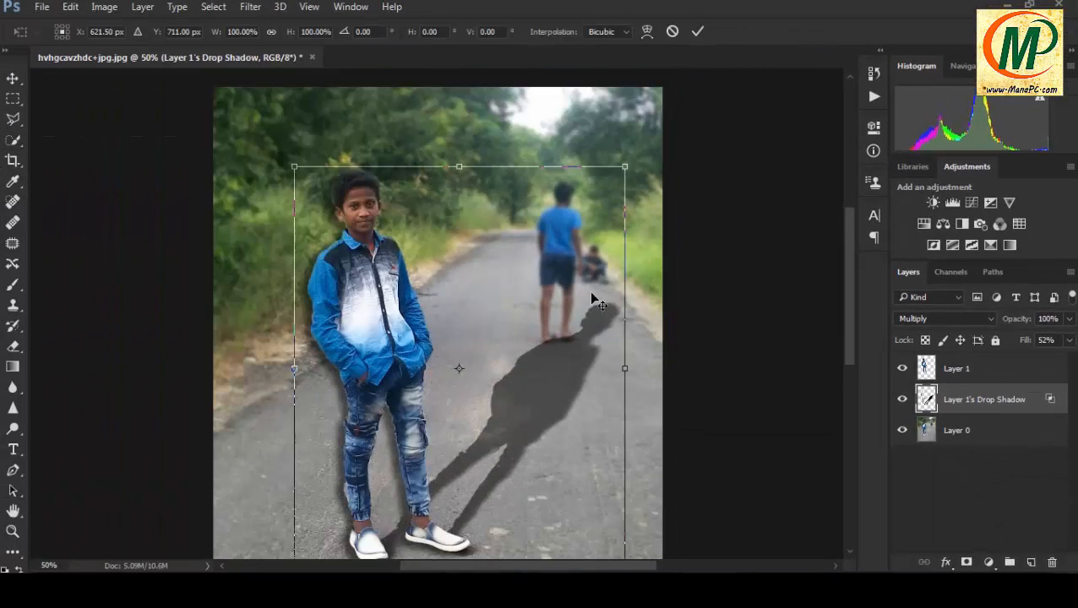
left_click_drag(294, 167, 314, 182)
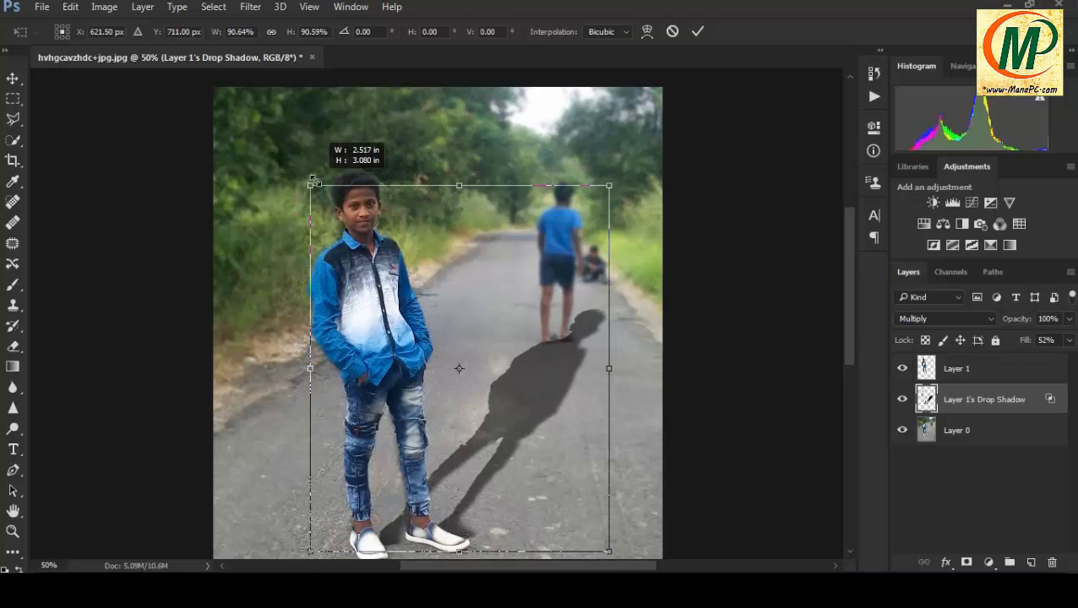
mouse_move(463, 367)
left_mouse_down()
mouse_move(464, 310)
mouse_move(461, 380)
mouse_move(474, 379)
left_mouse_up()
key("Return")
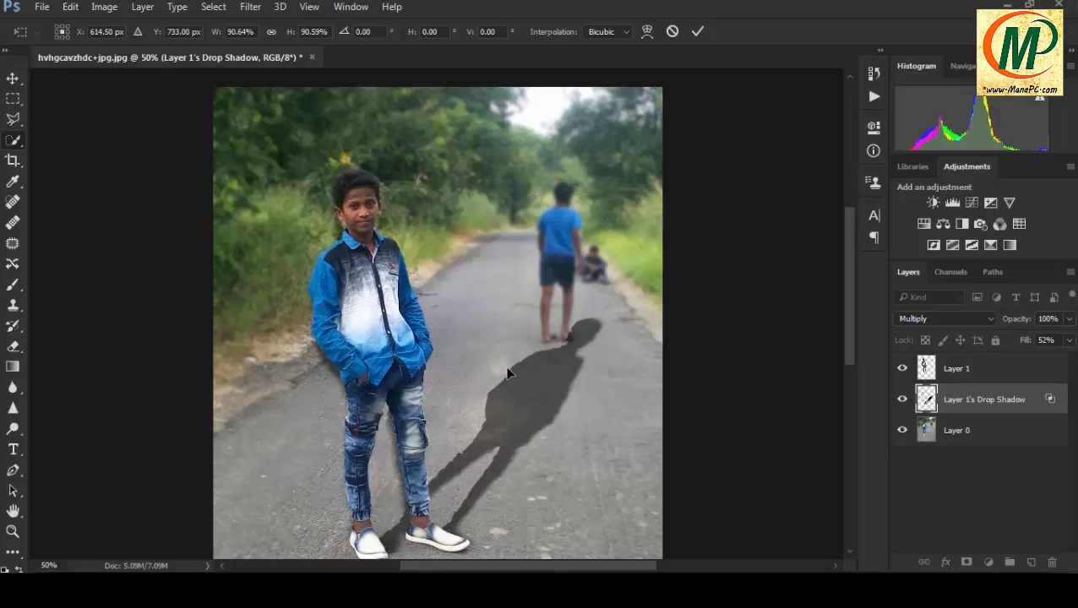
key("w")
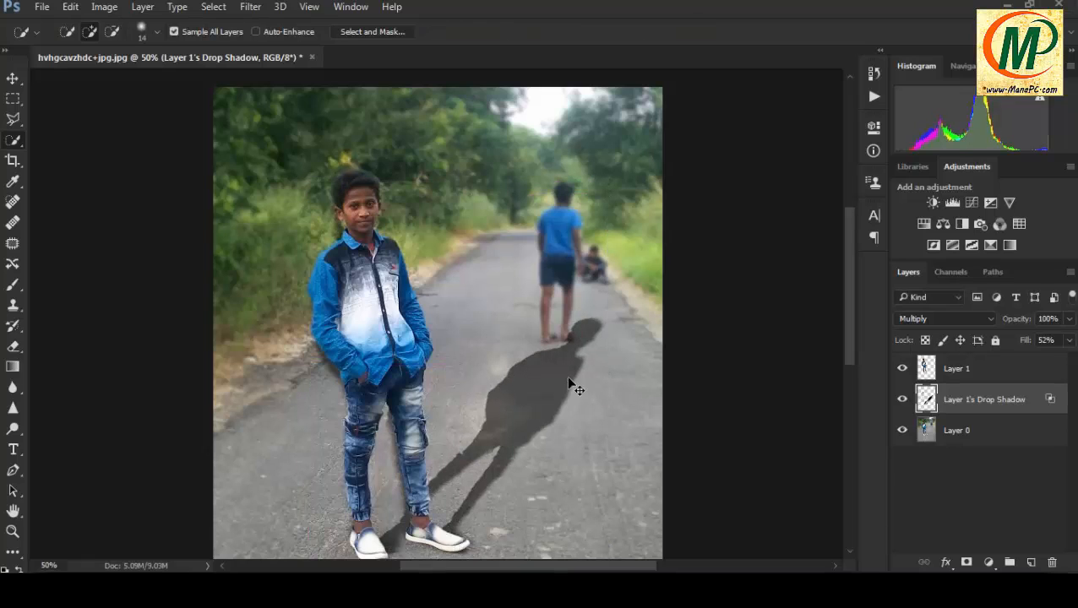
Distort the drop shadow layer slightly with Free Transform by pulling its two right-hand corners outward, and apply the transformation.
key("ctrl+t")
key("ctrl+minus")
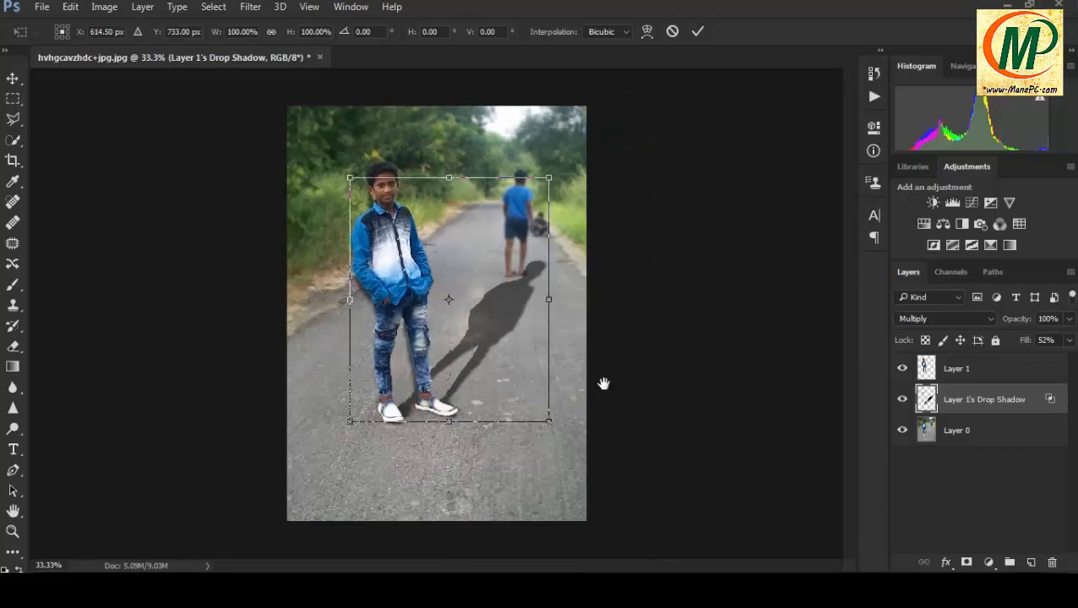
left_click_drag(551, 423, 561, 429)
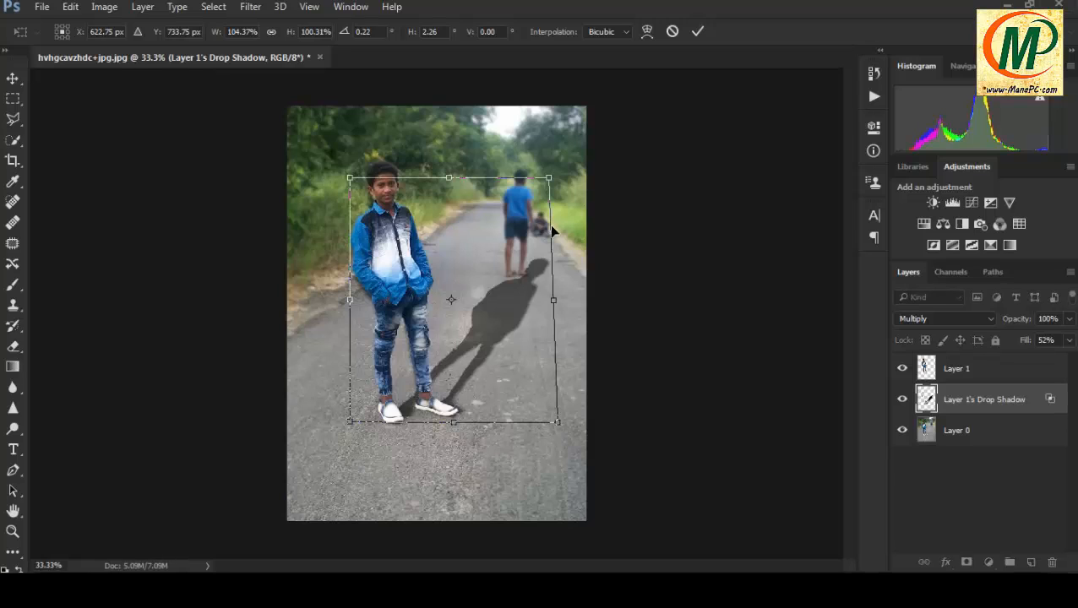
left_click_drag(555, 184, 560, 179)
key("Return")
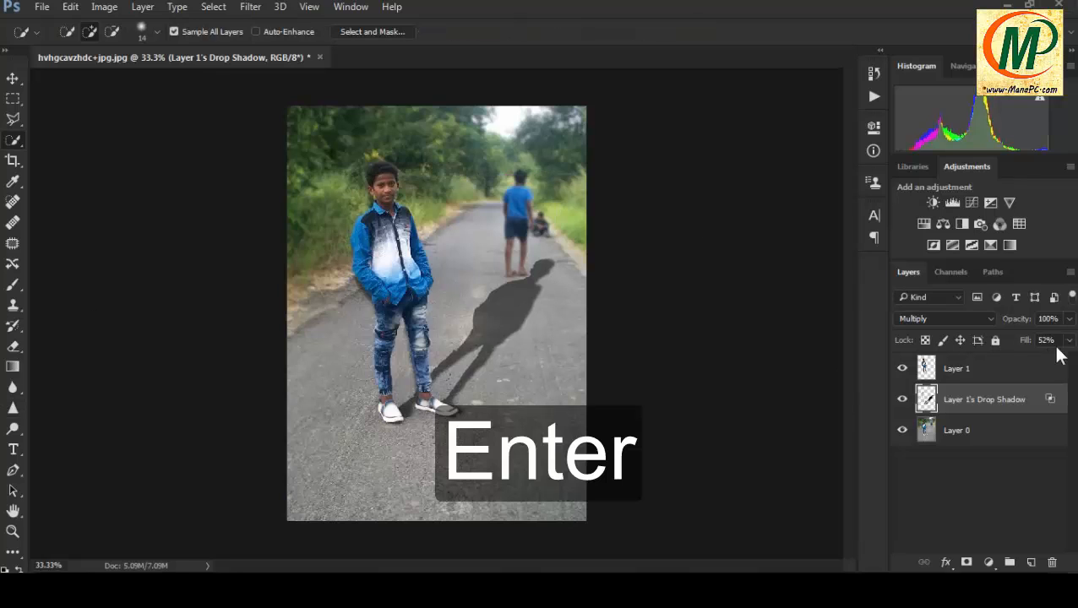
Lower the drop shadow layer's opacity to 30%.
left_click(1069, 319)
left_click_drag(1066, 339, 1026, 339)
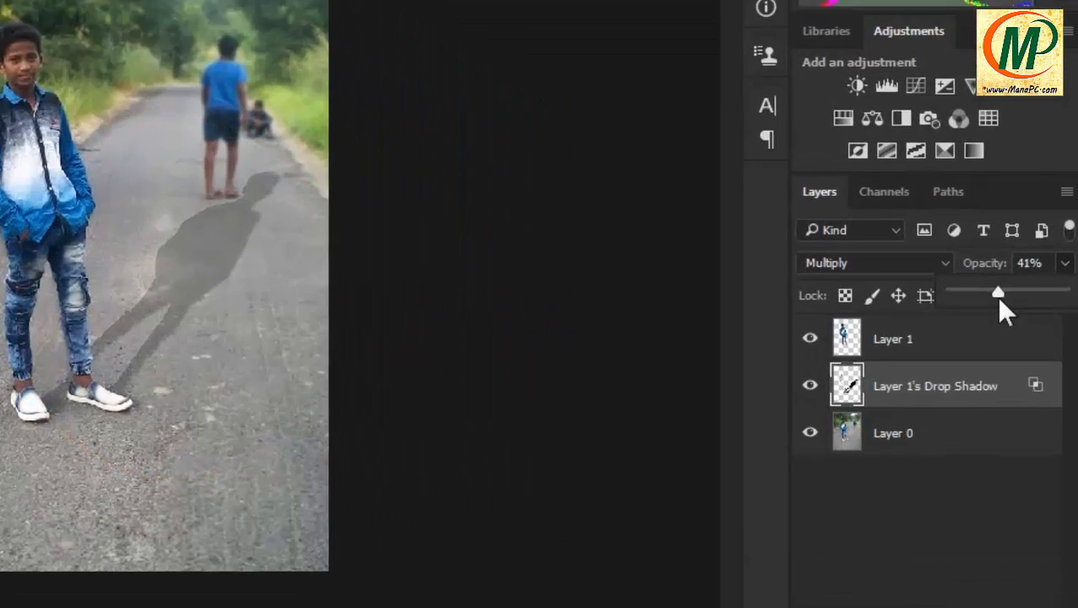
left_click_drag(1000, 301, 986, 295)
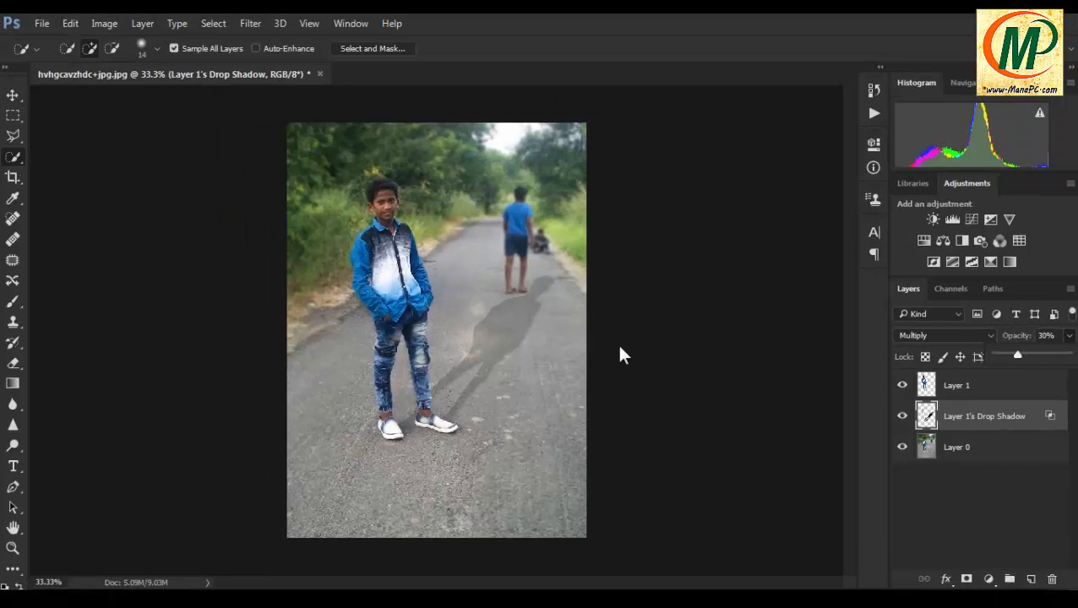
left_click(558, 330)
Select the boy's layer, the drop shadow layer and the background photo layer, and merge them into one layer.
left_click(957, 387)
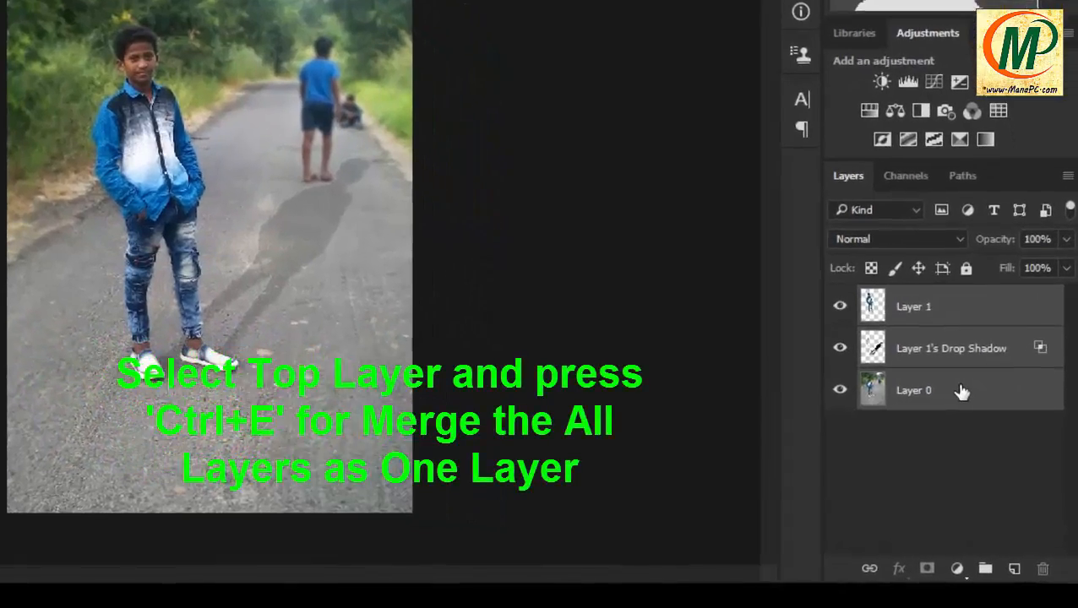
right_click(962, 391)
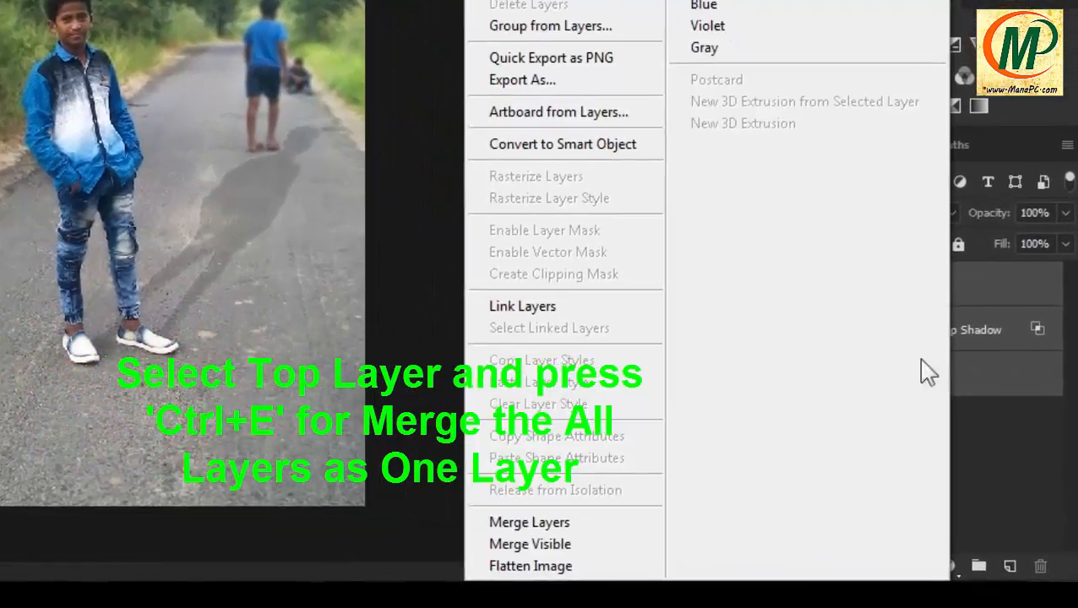
left_click(583, 528)
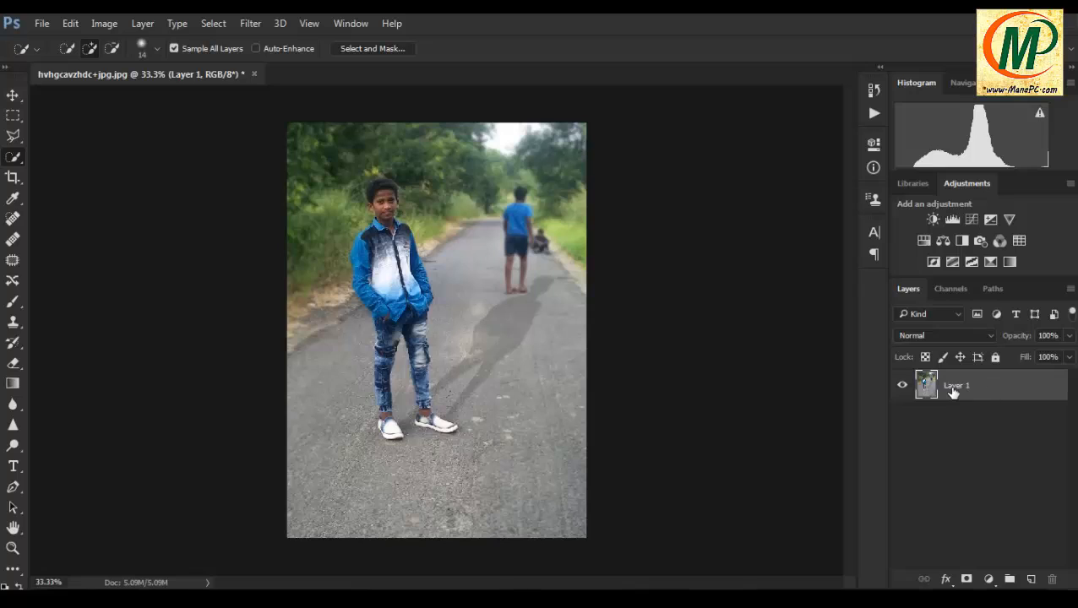
Rename the merged layer with the boy's first name.
double_click(955, 386)
type("ajay")
key("Return")
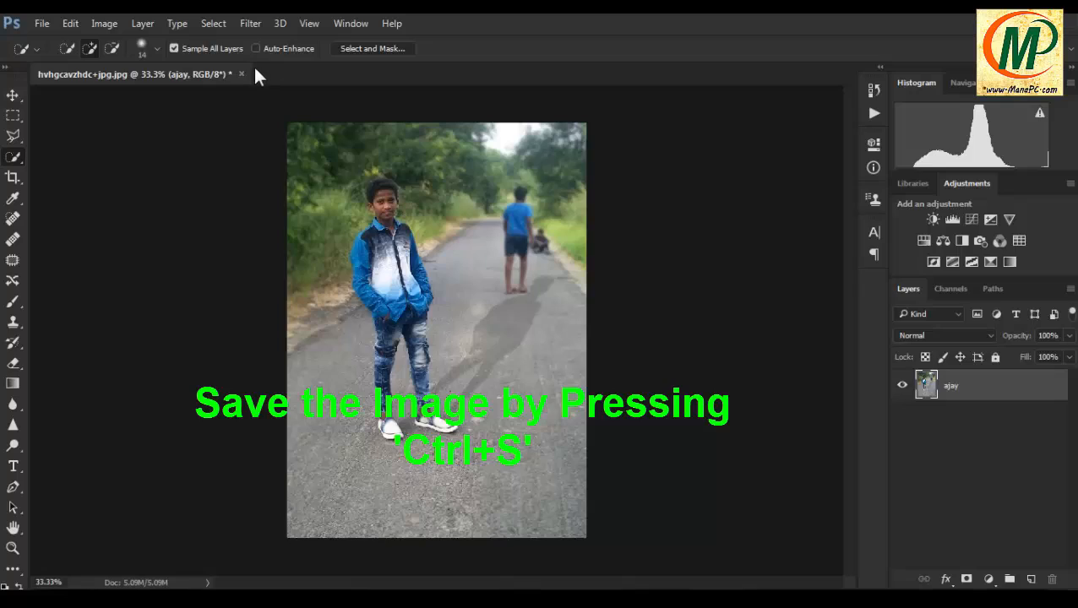
Save the finished picture as a JPEG copy named "put the shadow imag" at maximum quality 12 in Progressive format with 3 scans.
key("ctrl+s")
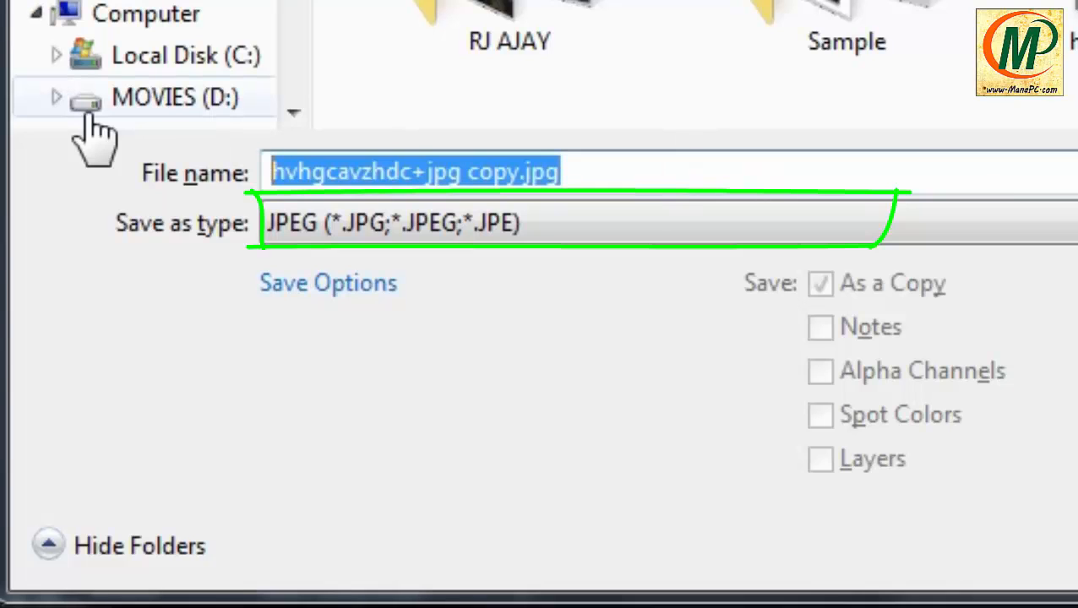
type("put")
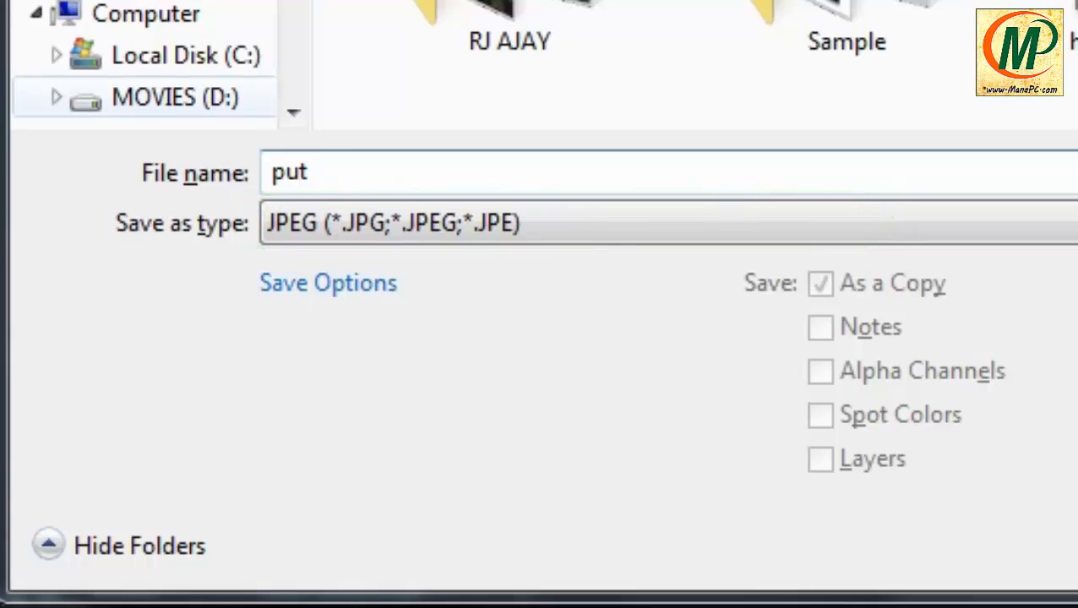
type(" the s")
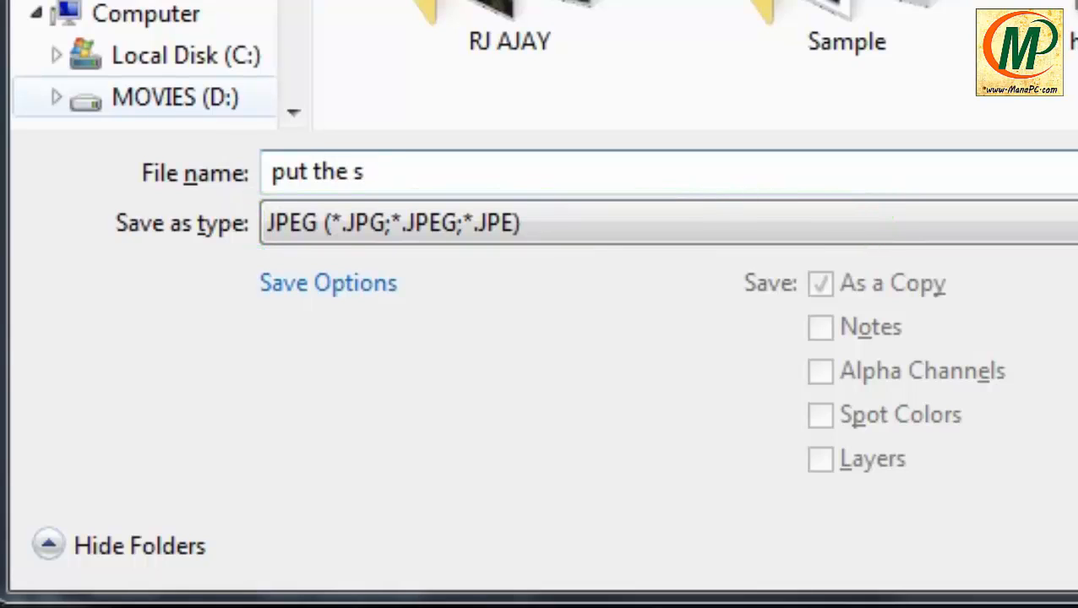
type("had")
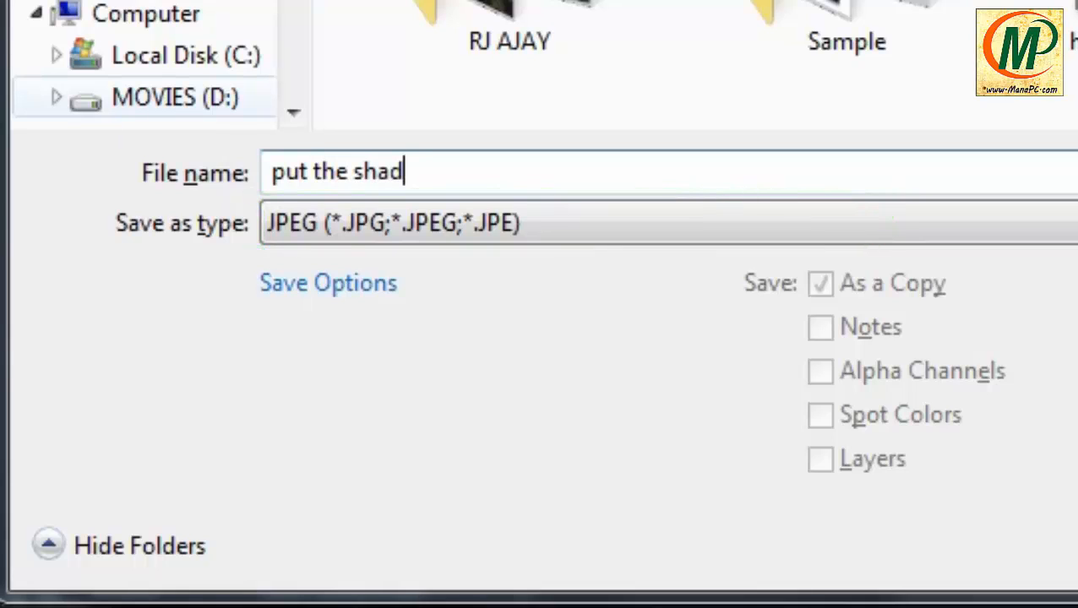
type("oew")
key("BackSpace")
key("BackSpace")
type("w")
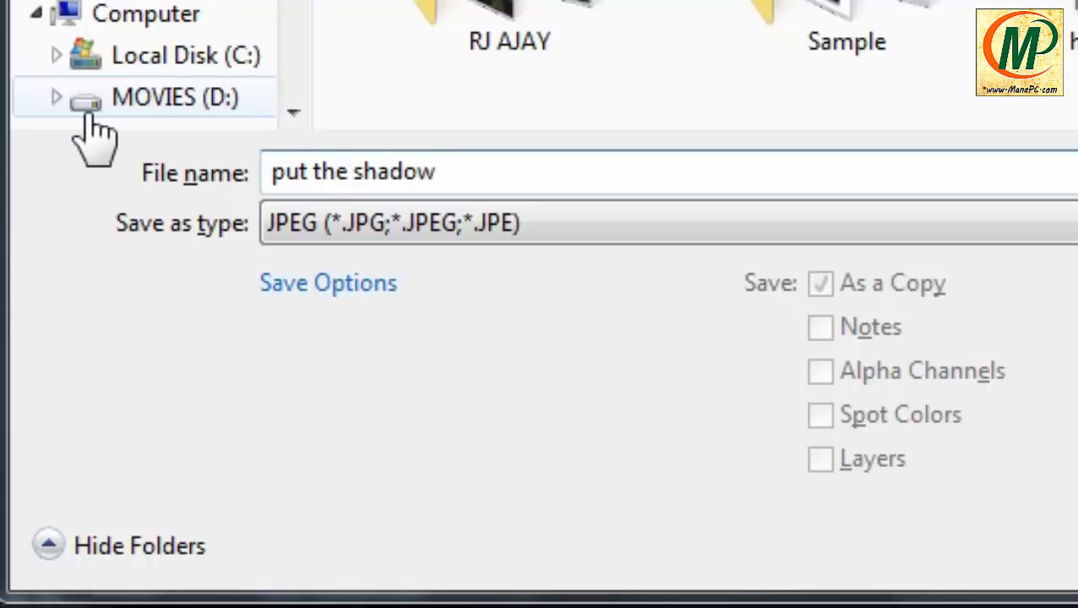
type(" imag")
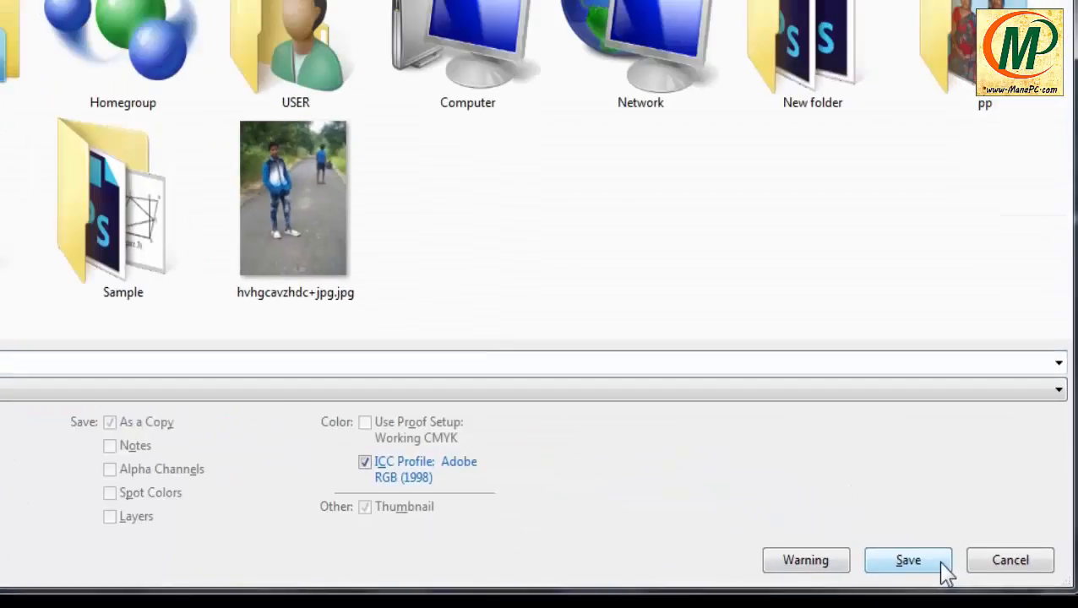
left_click(942, 565)
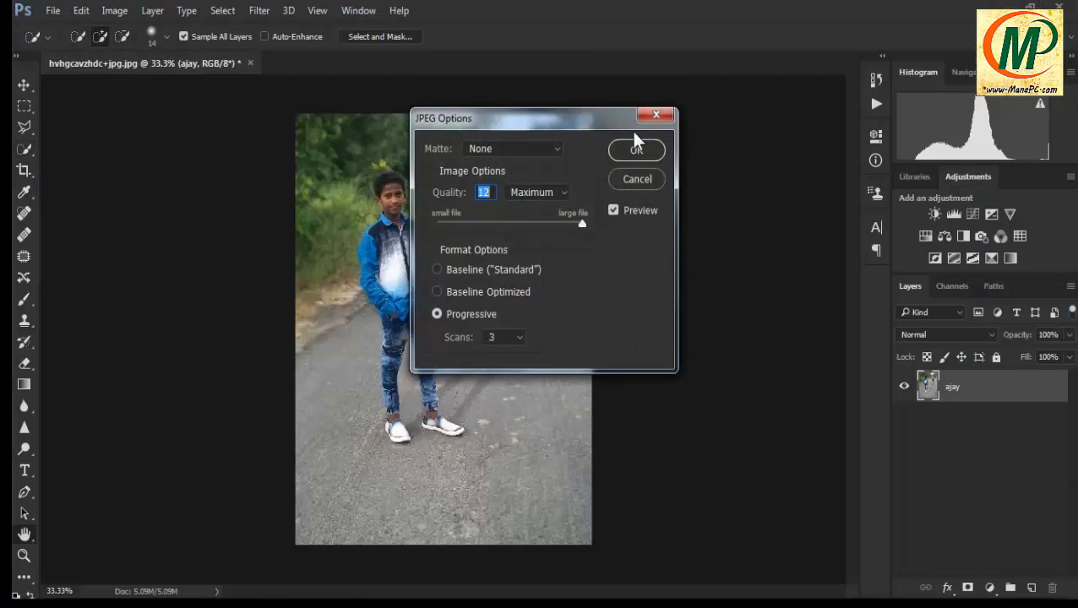
left_click(637, 149)
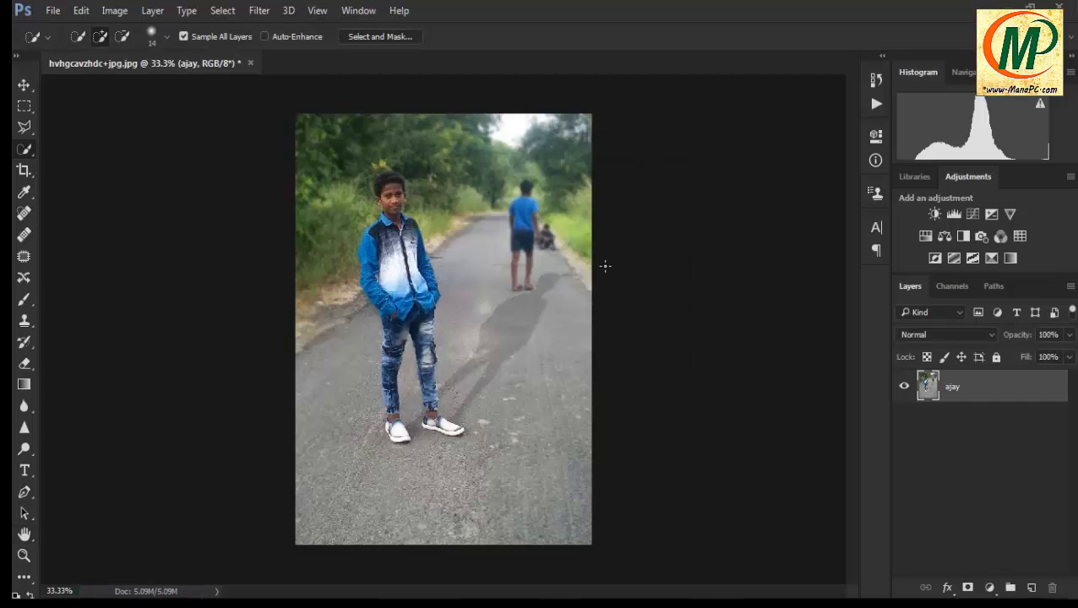